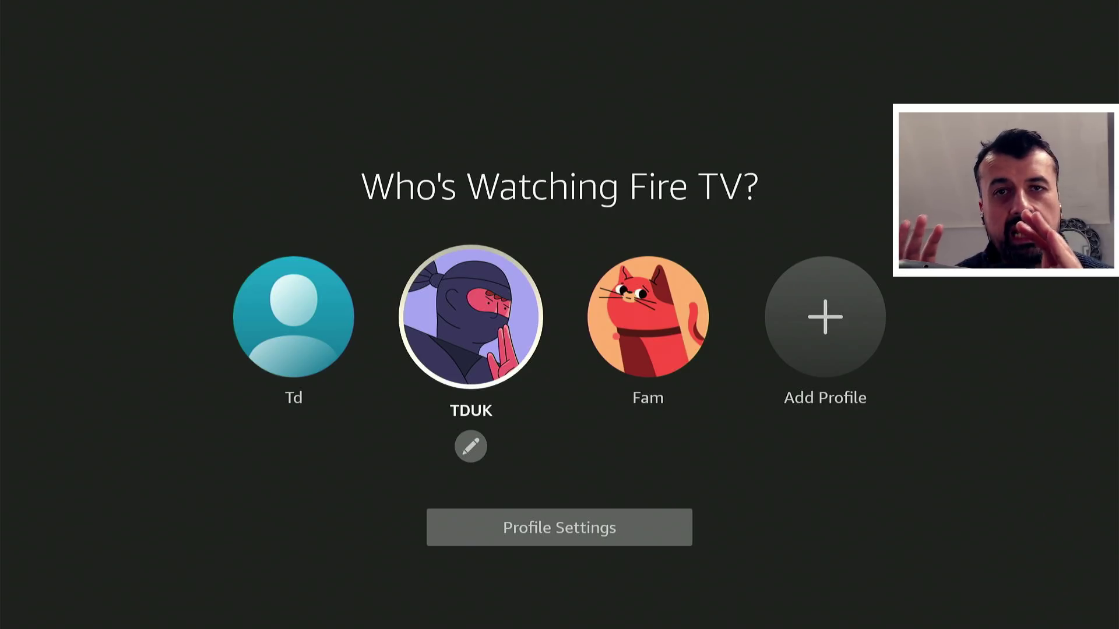
Open the TDUK viewer profile to reach the Wolf Launcher home screen
key(Return)
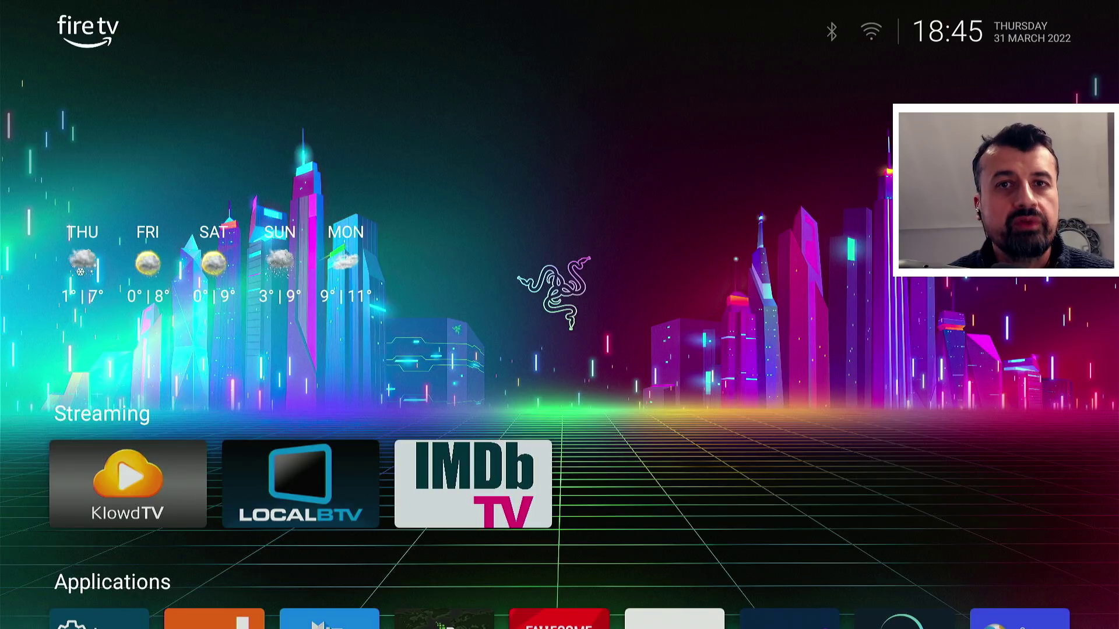
key(Down)
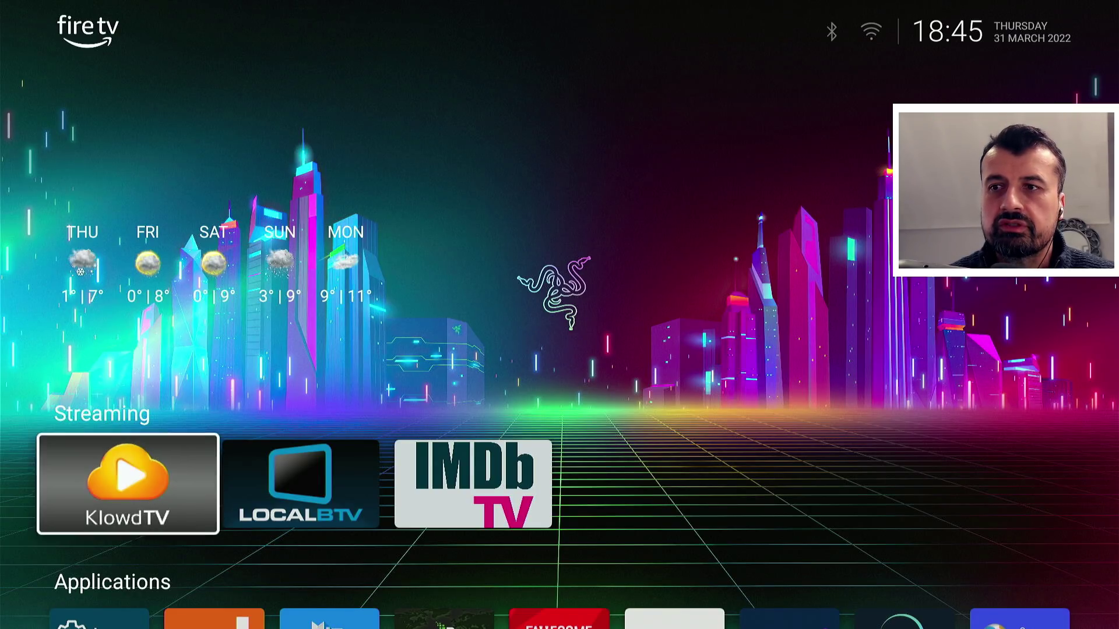
key(Down)
key(Right)
key(Return)
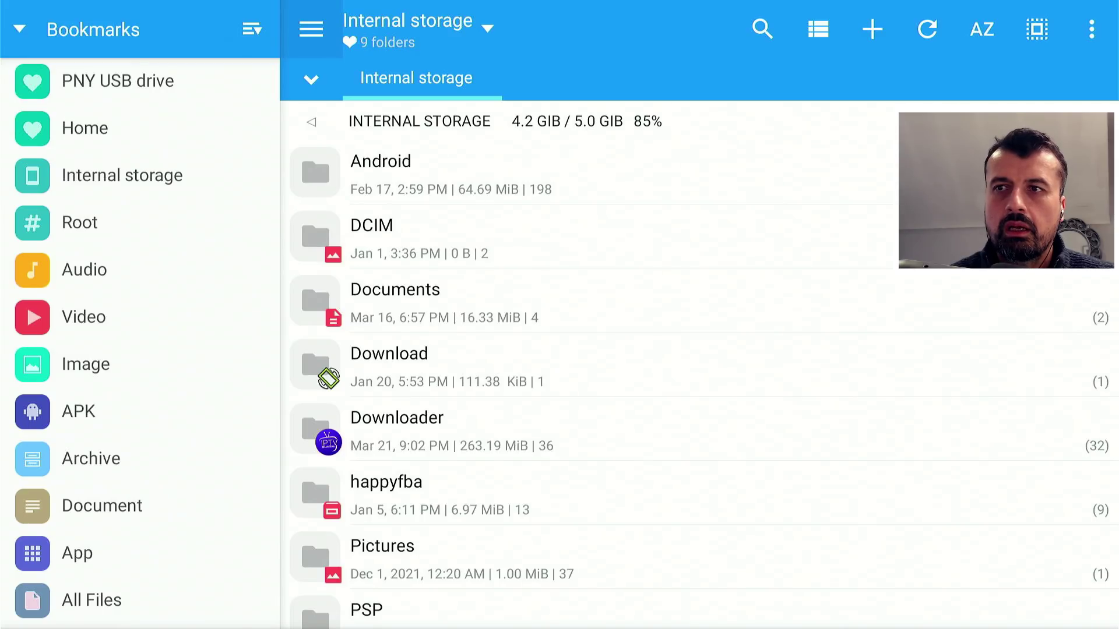
key(Escape)
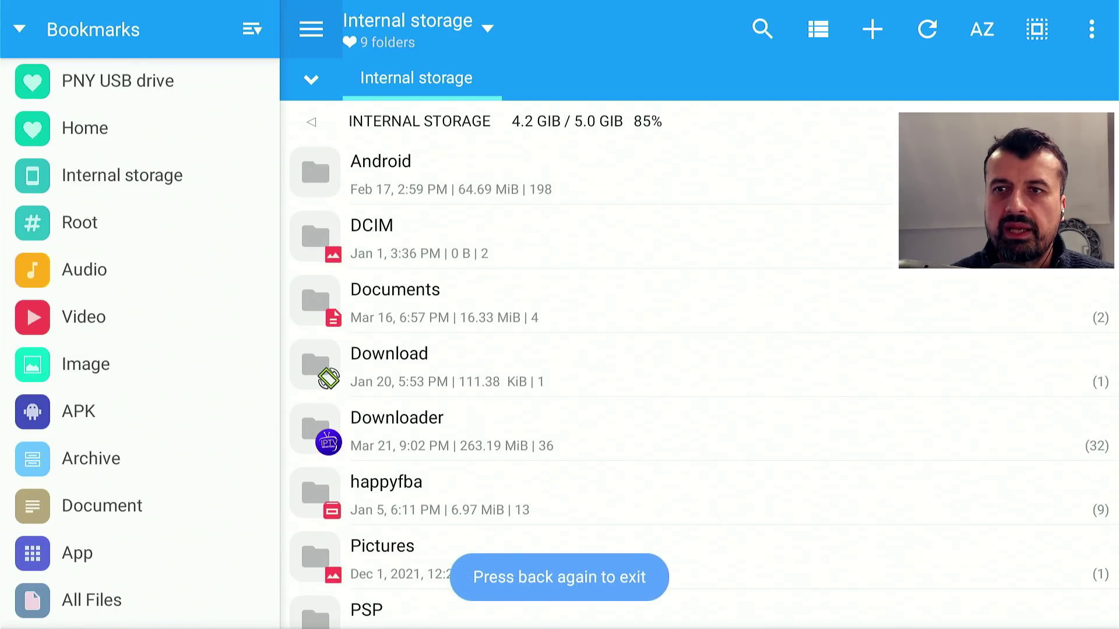
key(Escape)
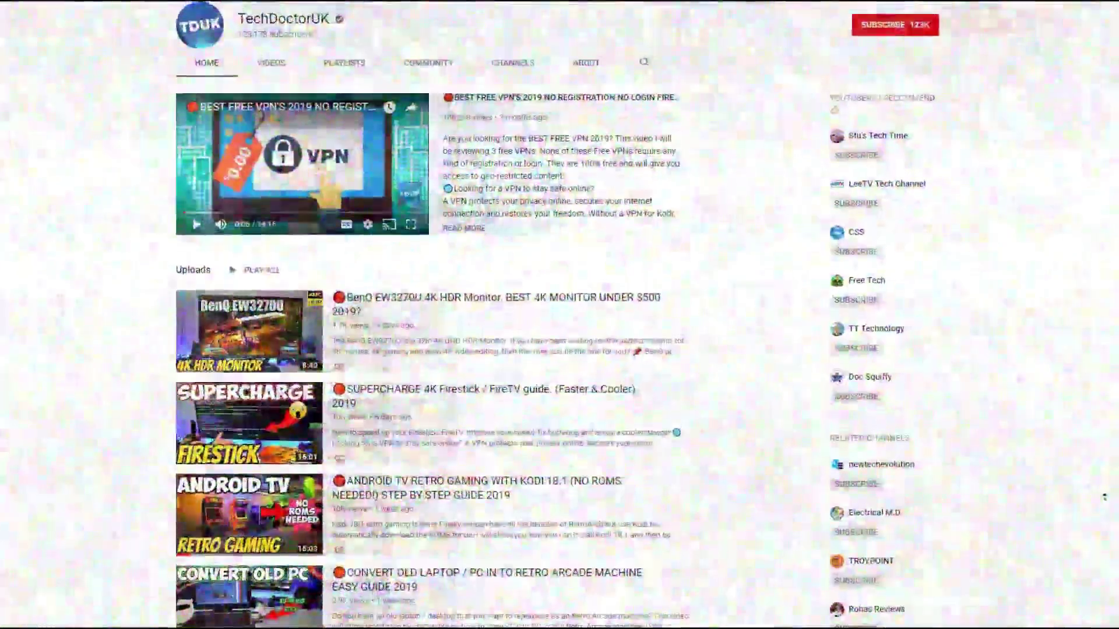
Subscribe to the TechDoctorUK YouTube channel and switch on its upload notifications
scroll(1104, 497, up, 2)
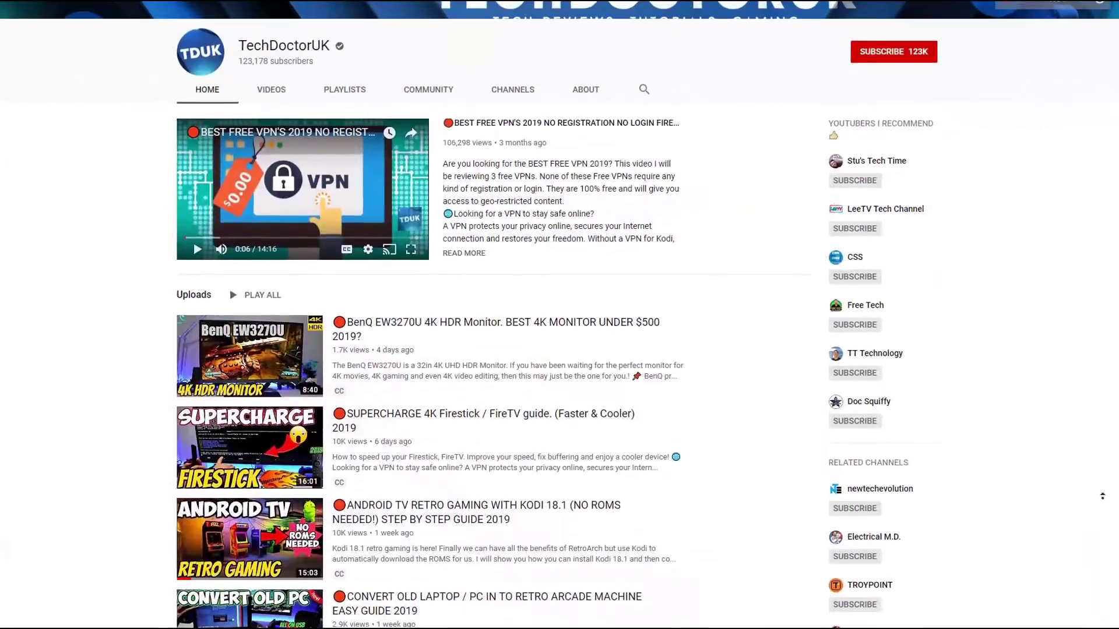
scroll(1096, 493, up, 2)
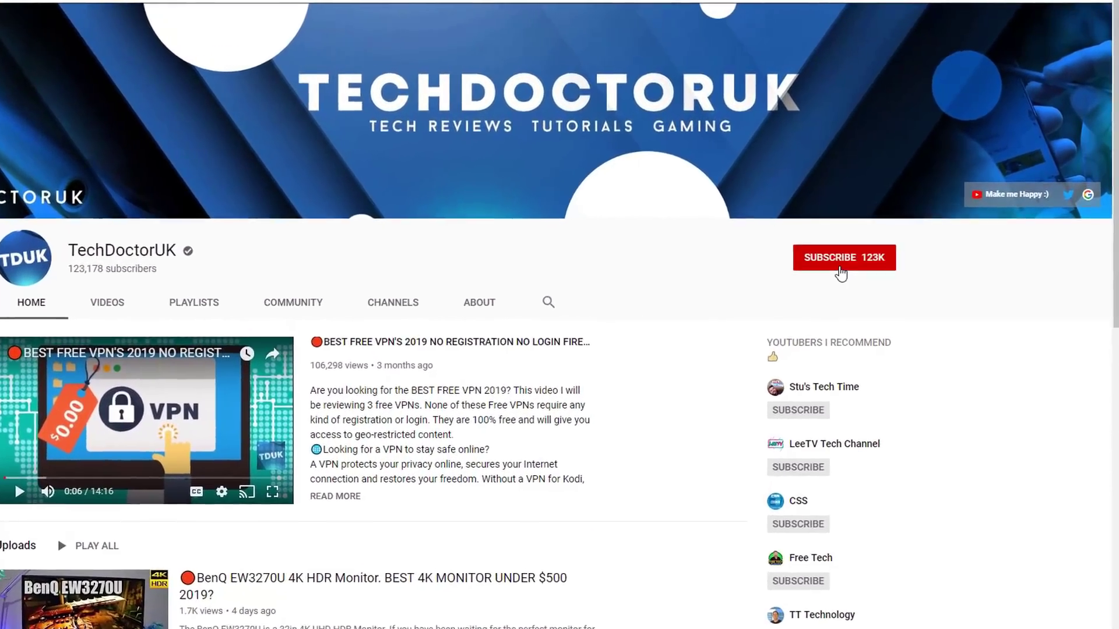
click(892, 247)
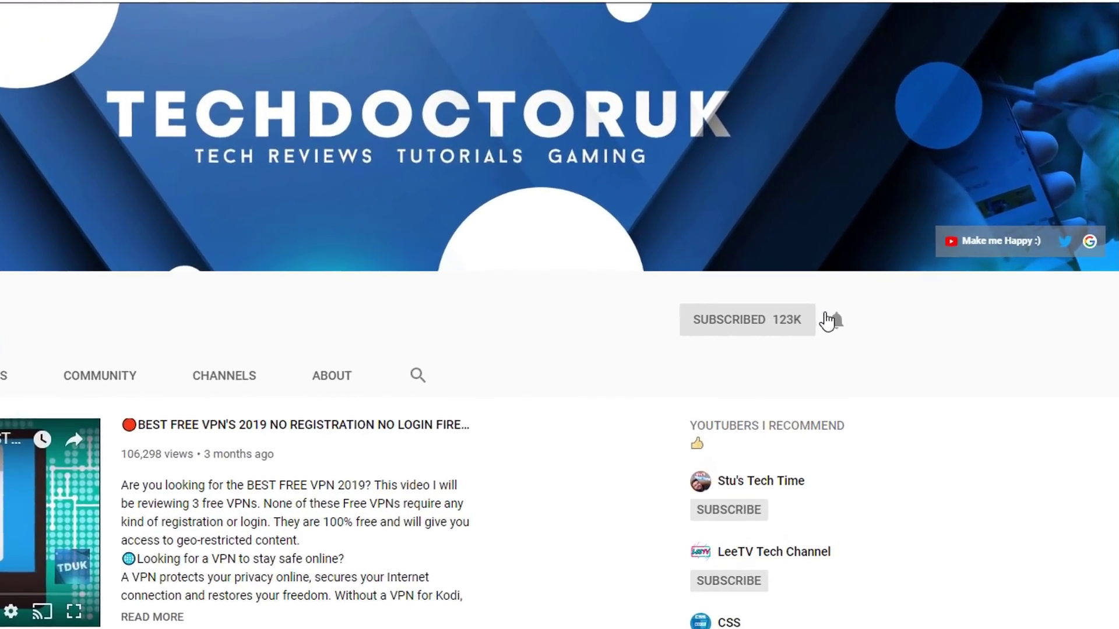
click(848, 306)
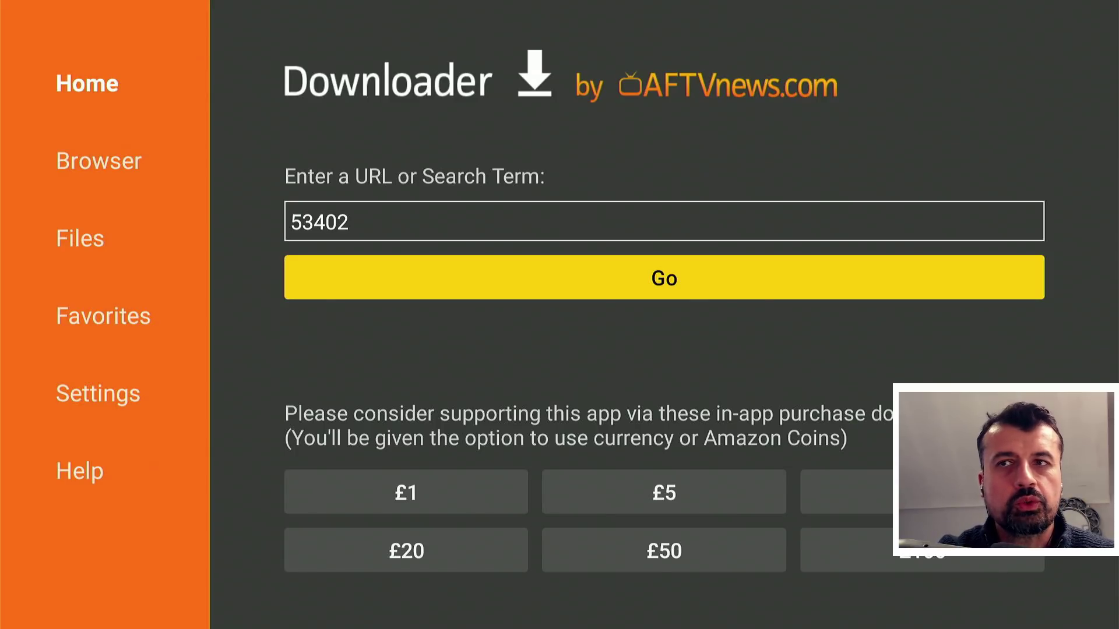
Go to code 53402 in Downloader to load the techdoctoruk.com homepage
key(Down)
key(Up)
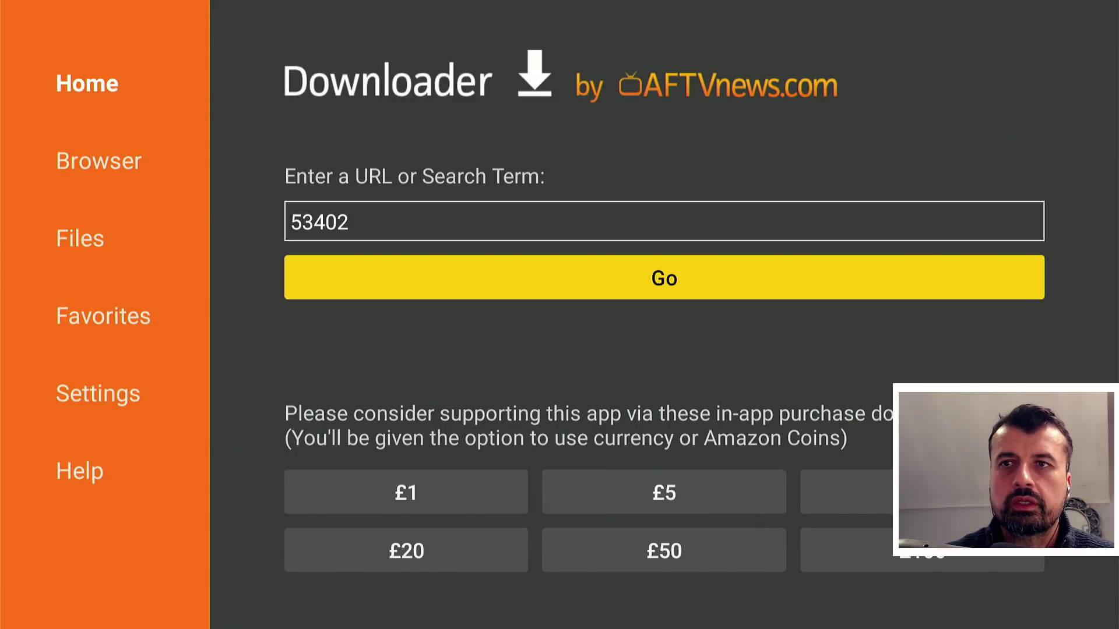
key(Return)
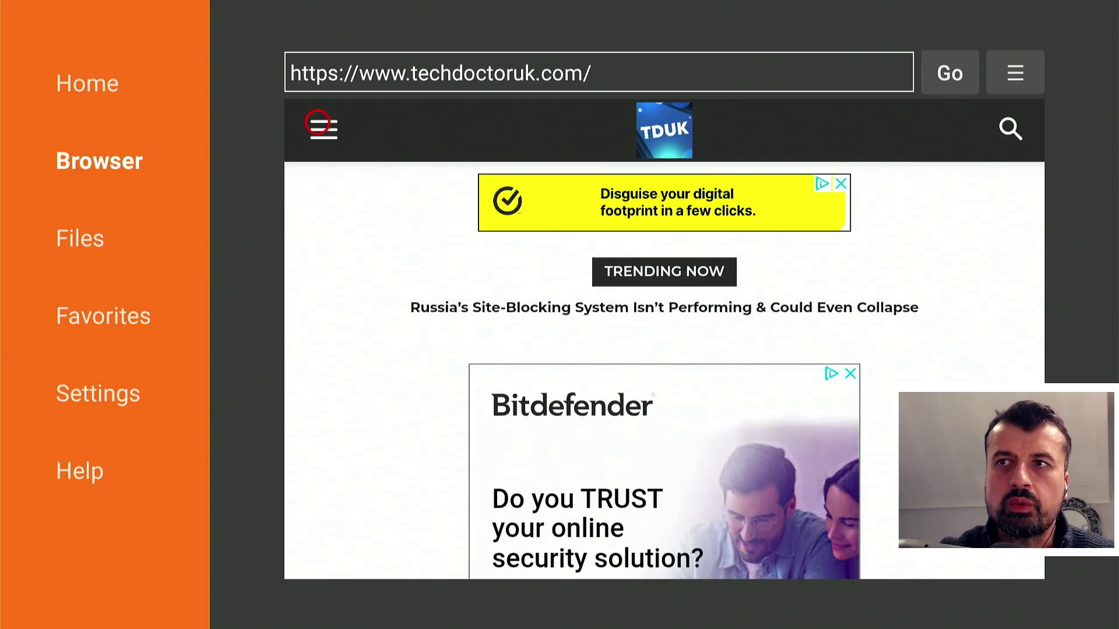
Open the Launcher Manager for Android TV article from the site's Tutorials list
click(317, 123)
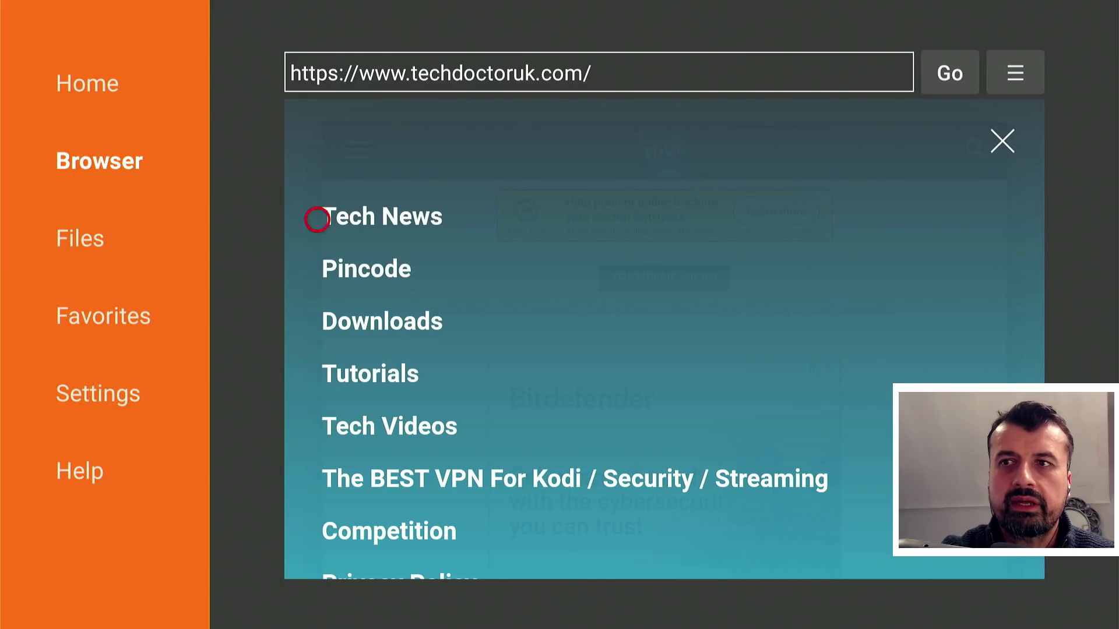
click(354, 358)
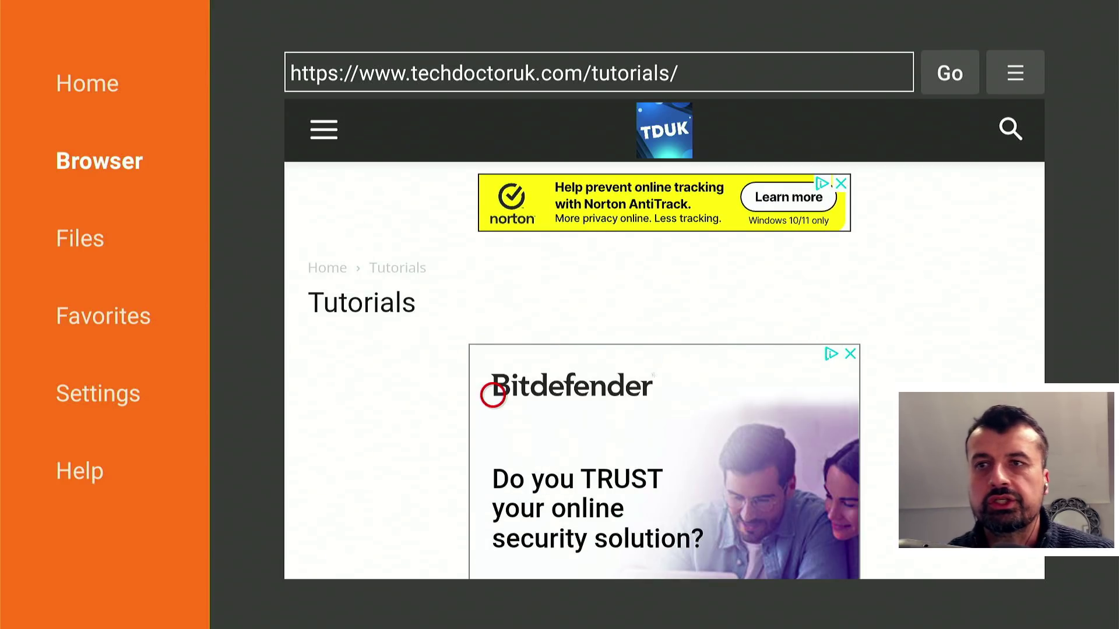
scroll(375, 554, down, 10)
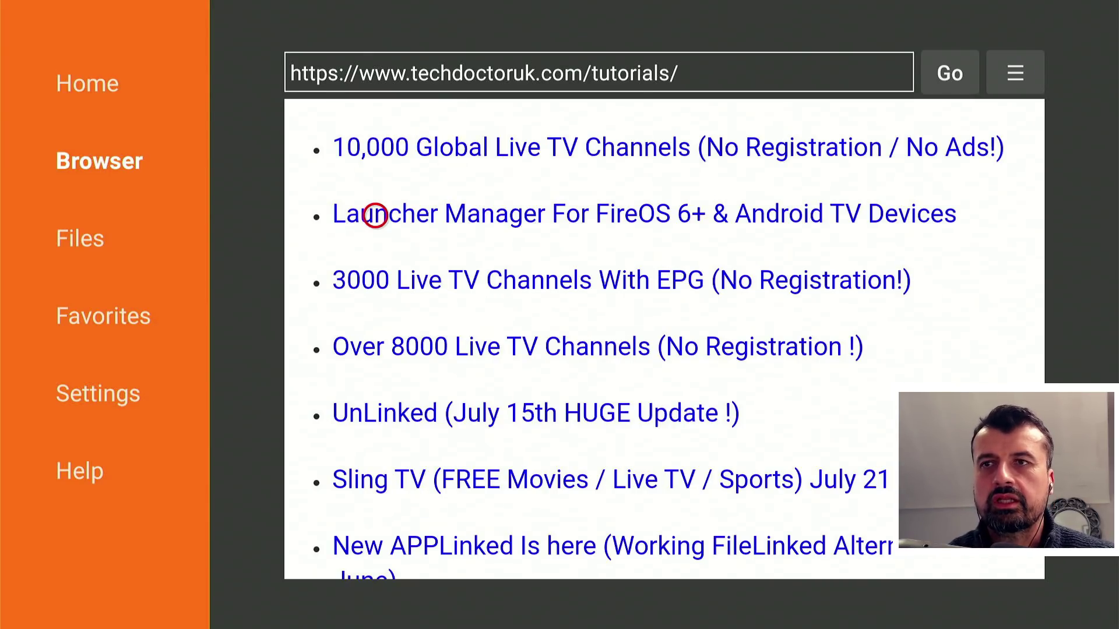
click(375, 216)
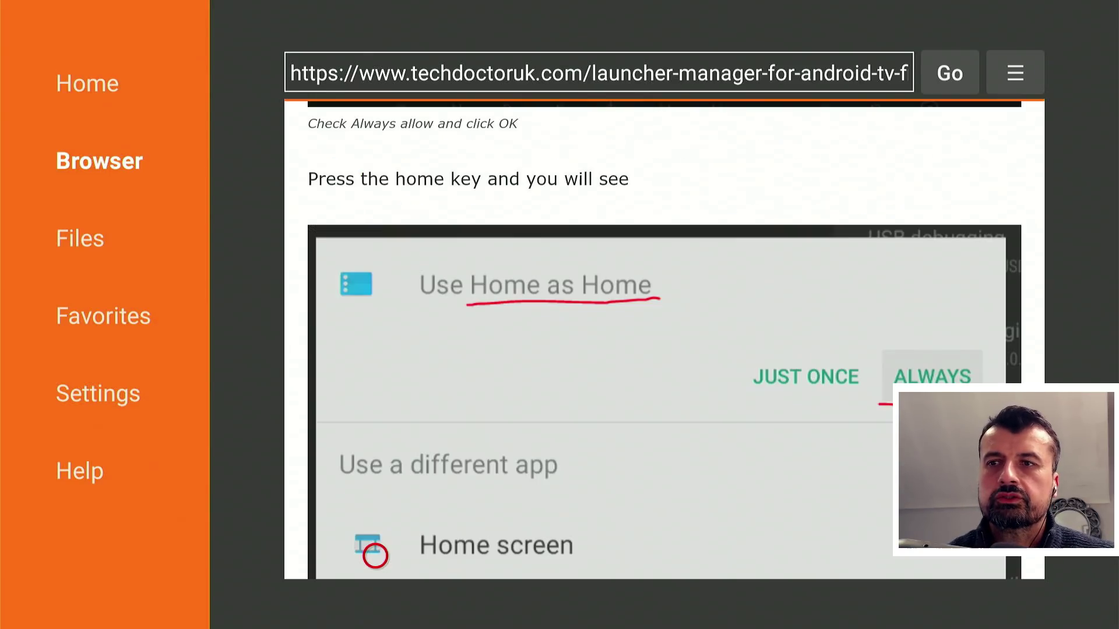
Download the 3.5 MB Launch On Boot app from the article's Software Needed section
scroll(374, 549, down, 5)
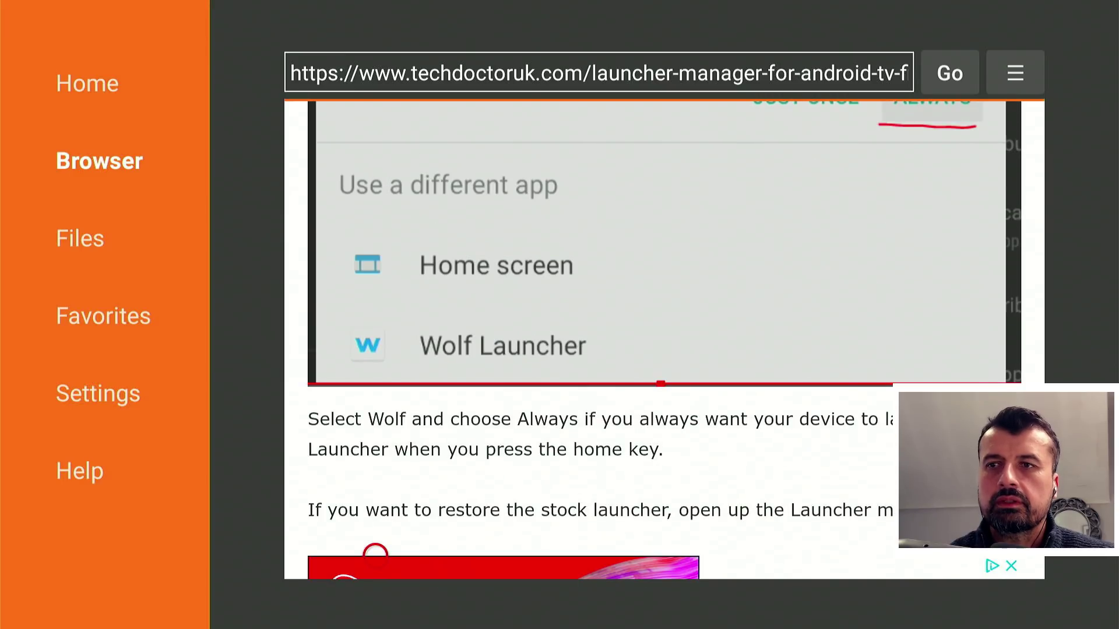
scroll(375, 552, down, 15)
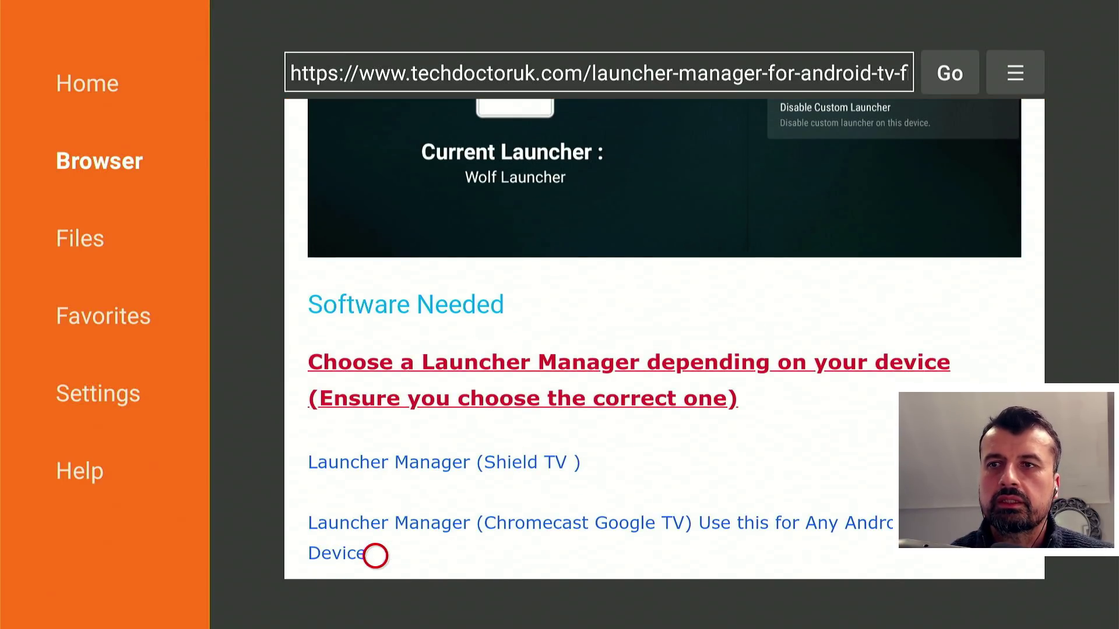
scroll(374, 554, down, 4)
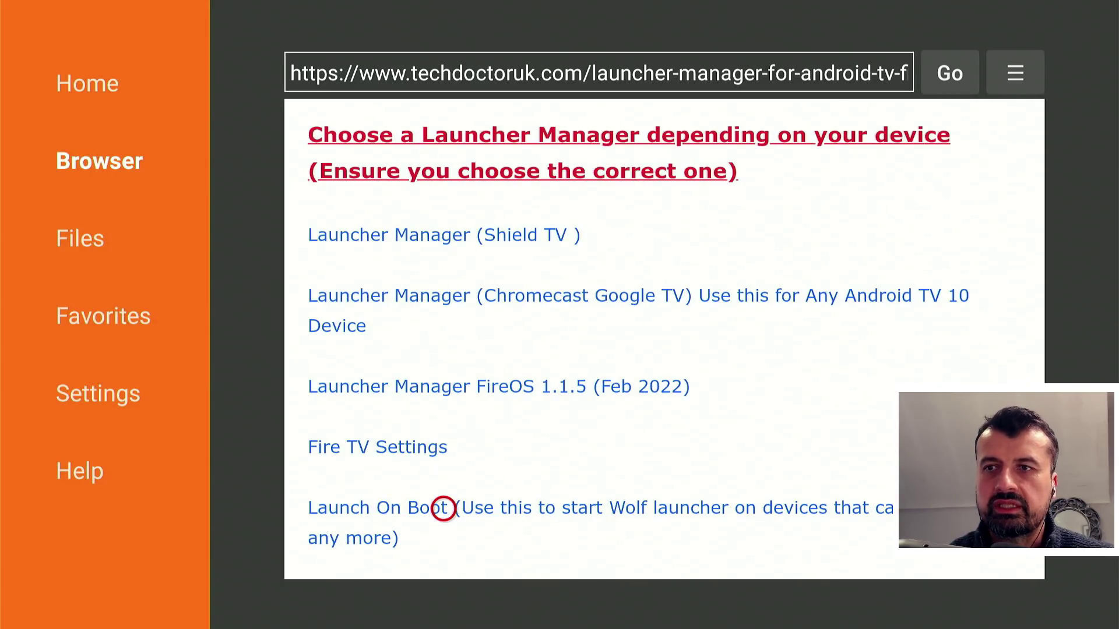
click(443, 508)
scroll(385, 553, down, 3)
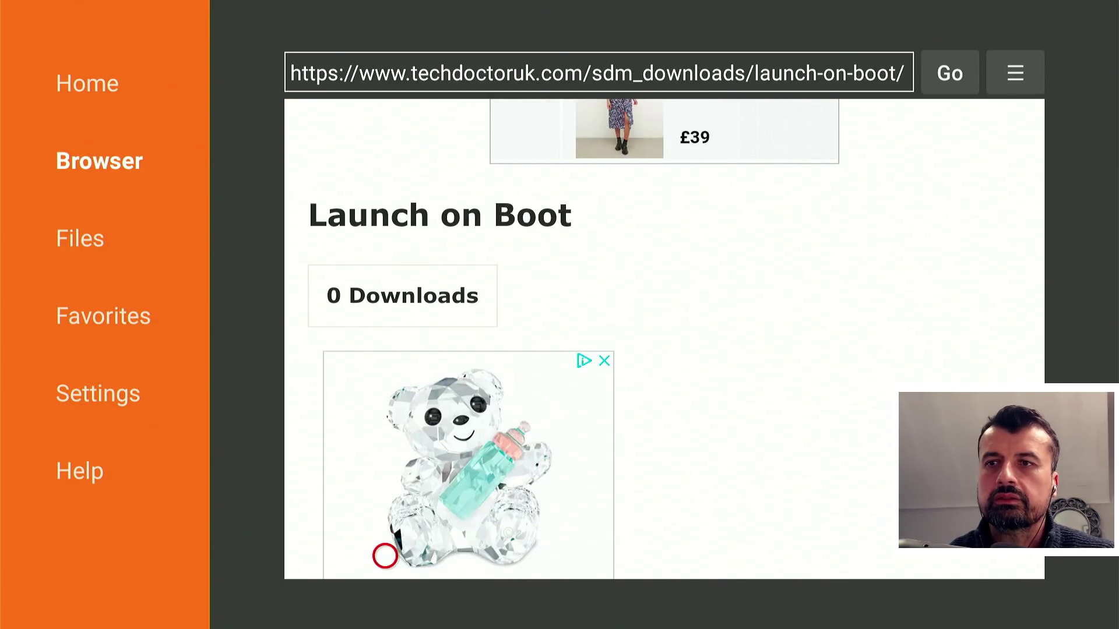
scroll(385, 556, down, 5)
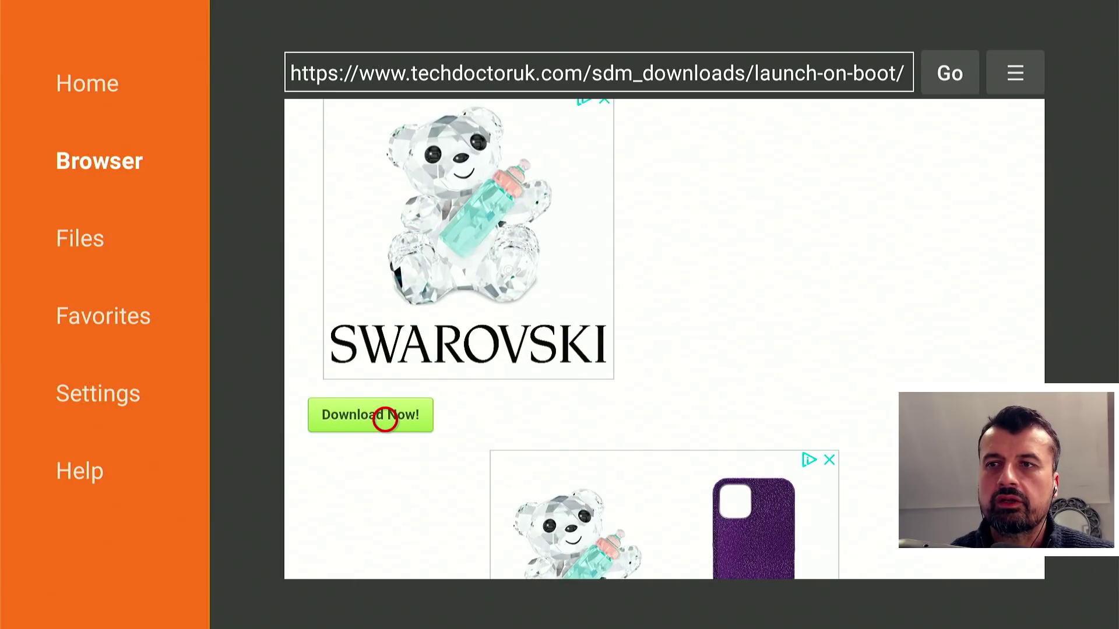
click(385, 420)
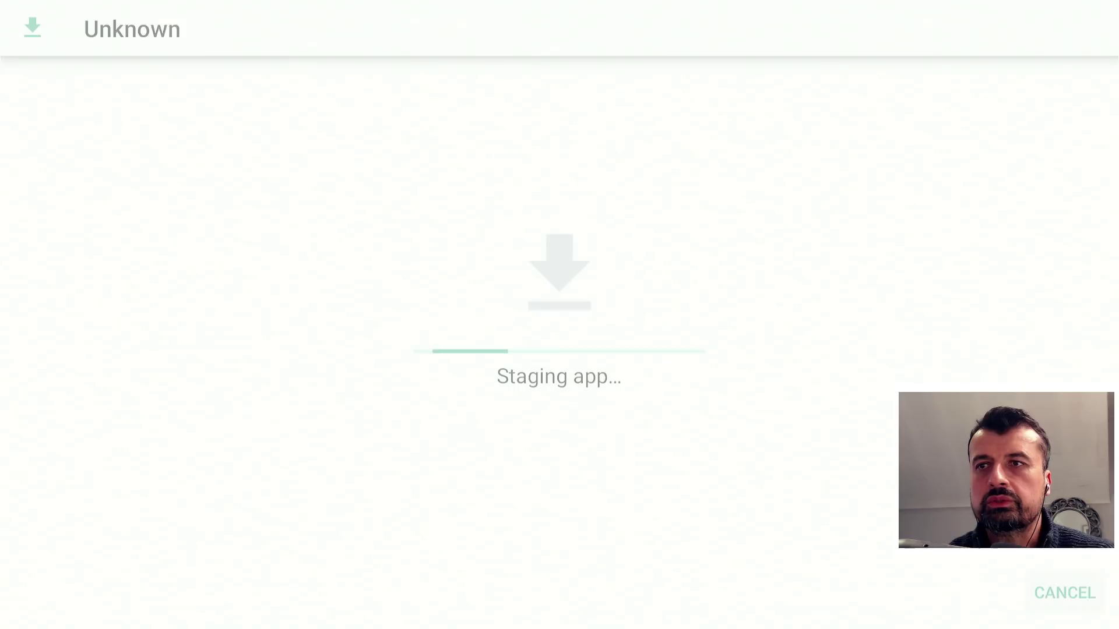
Confirm installation of the Launch on Boot update
key(Right)
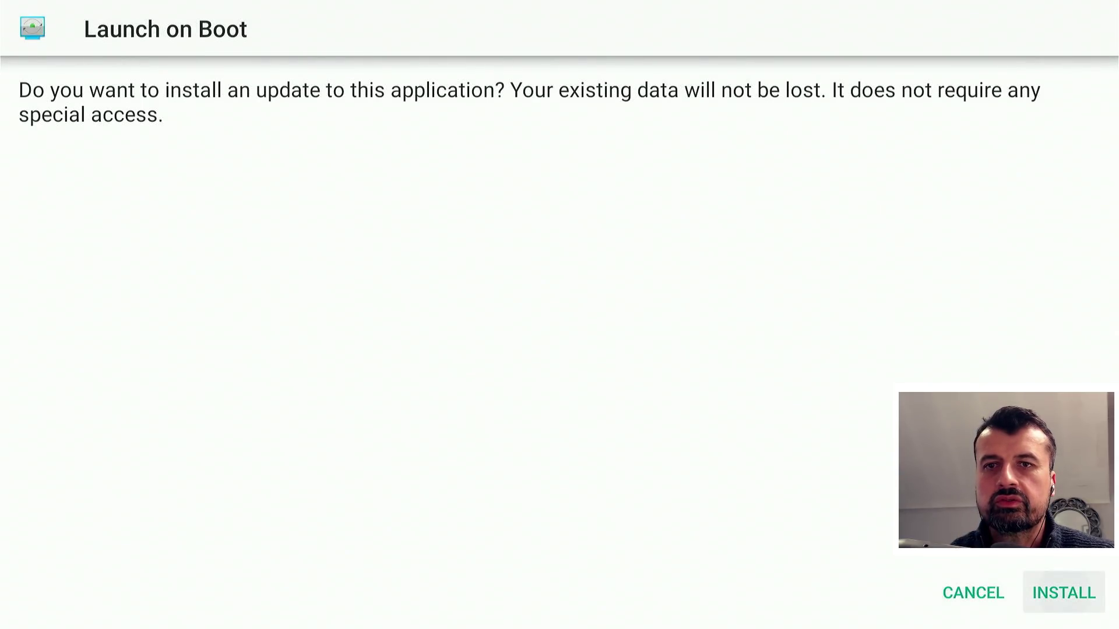
key(Return)
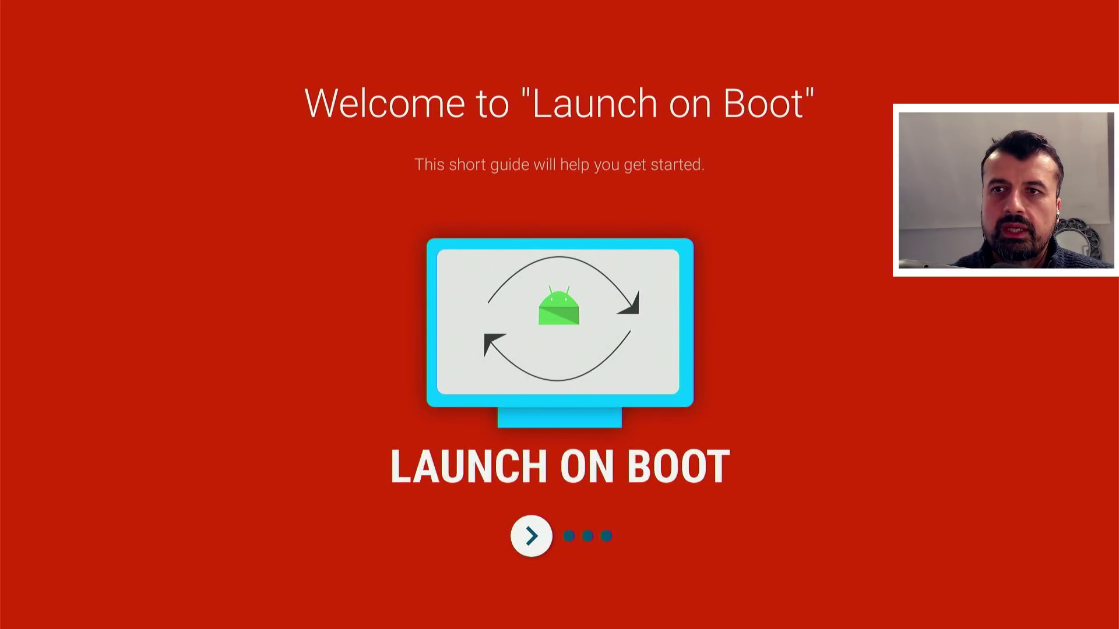
Step through the welcome guide pages to reach the boot app settings
key(Return)
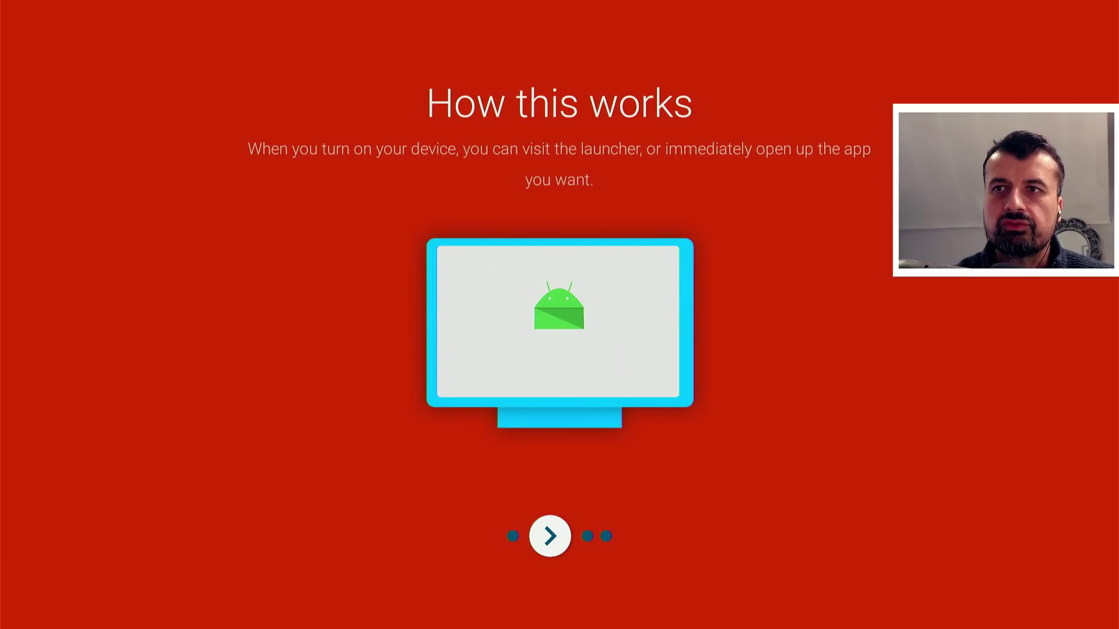
key(Return)
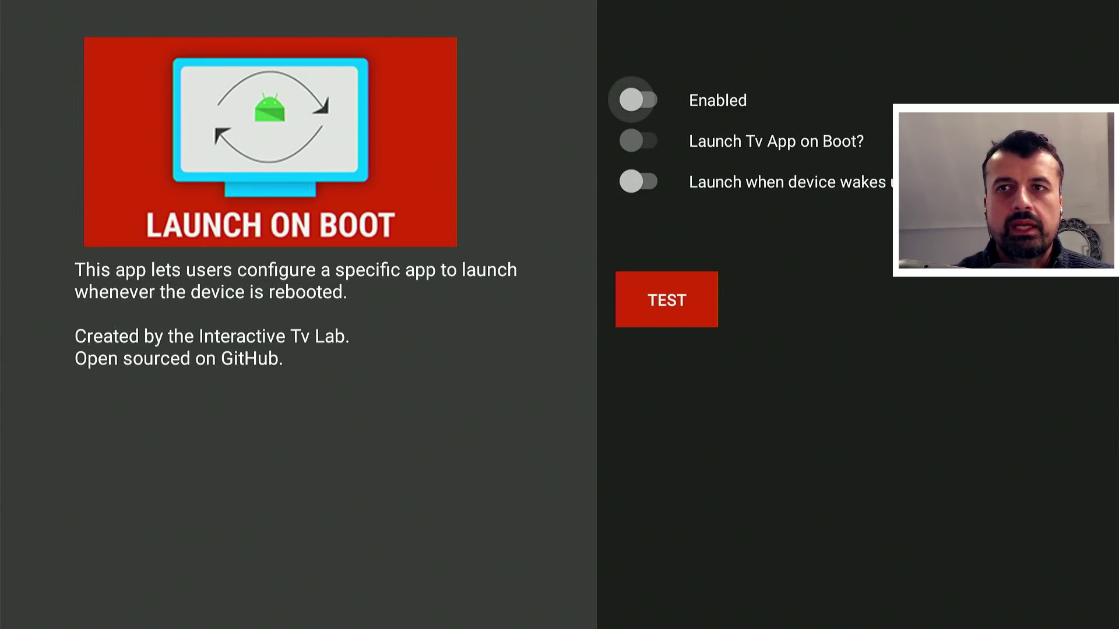
Switch the Enabled setting on in Launch on Boot
key(Down)
key(Up)
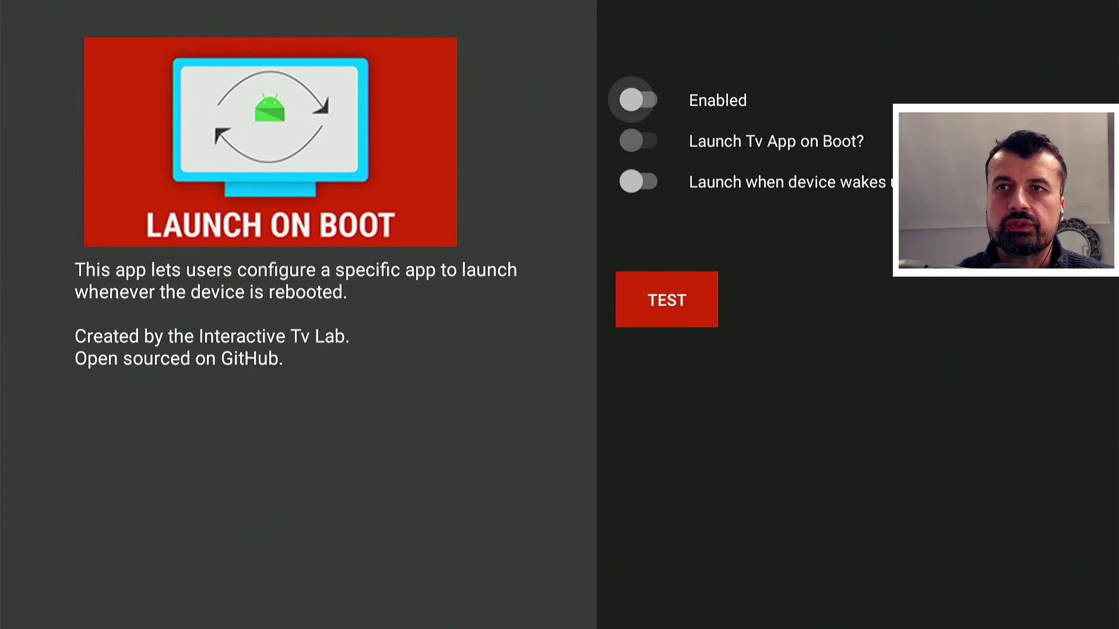
key(Down)
key(Up)
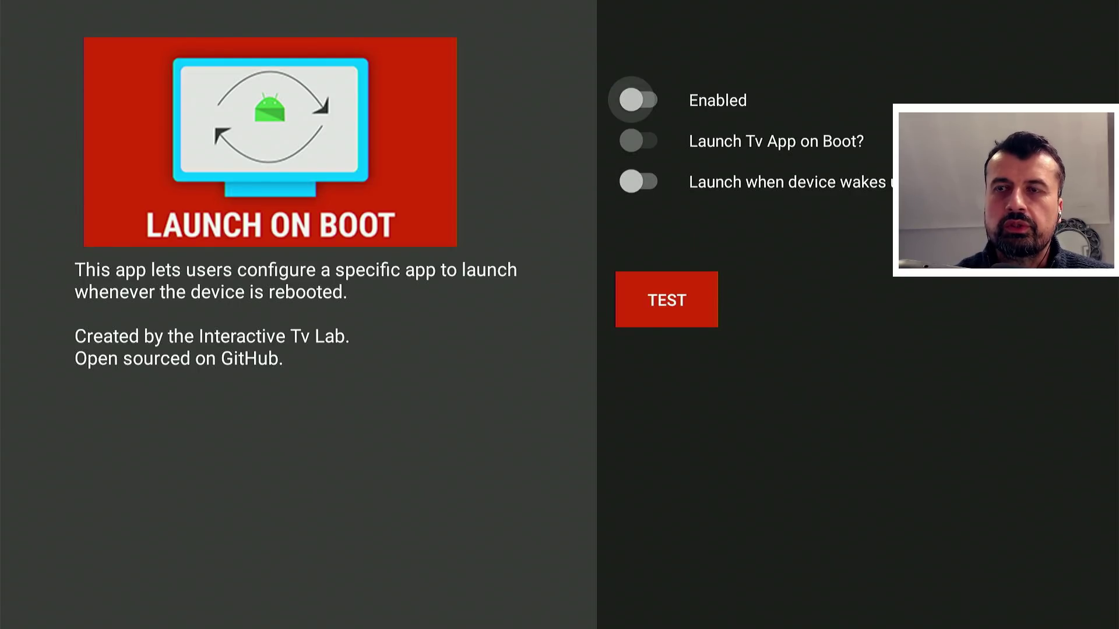
key(Return)
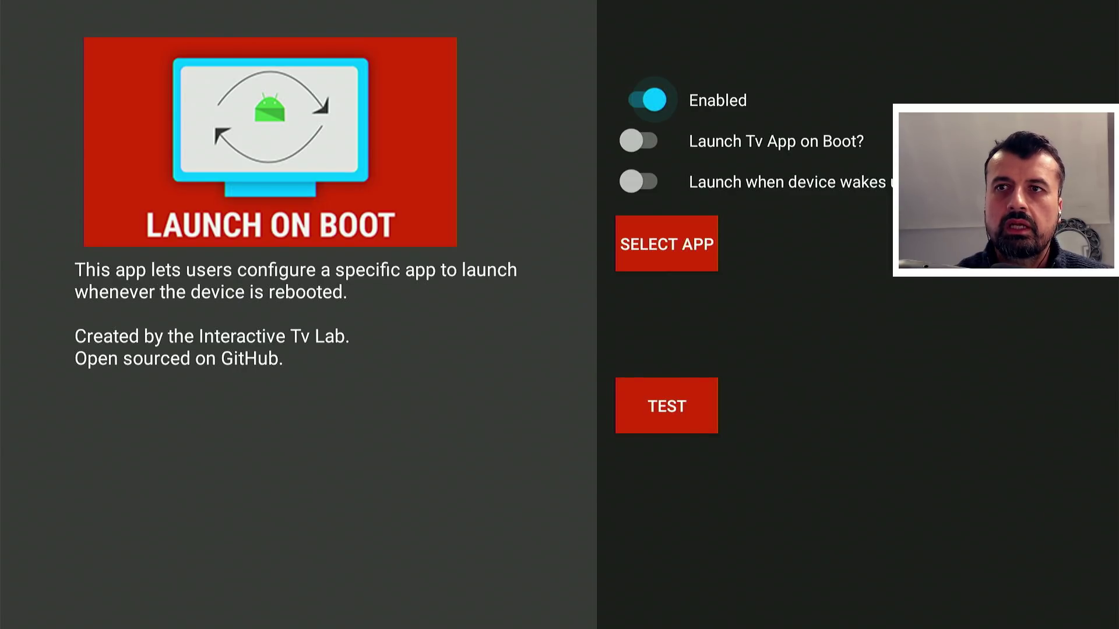
Open the Select an app list from the SELECT APP option
key(Down)
key(Down)
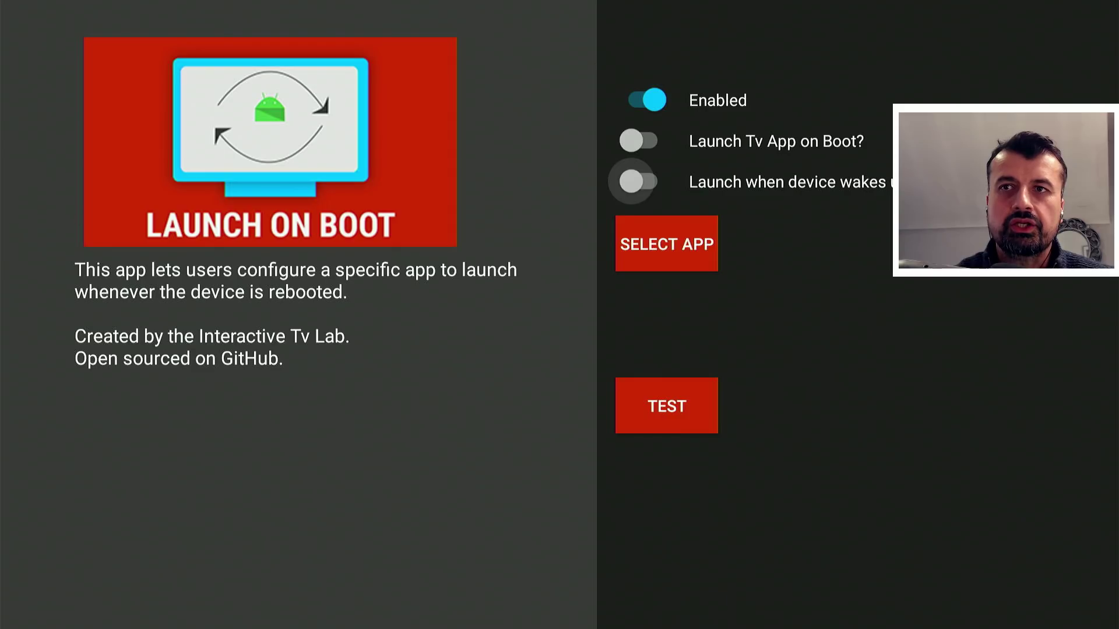
key(Down)
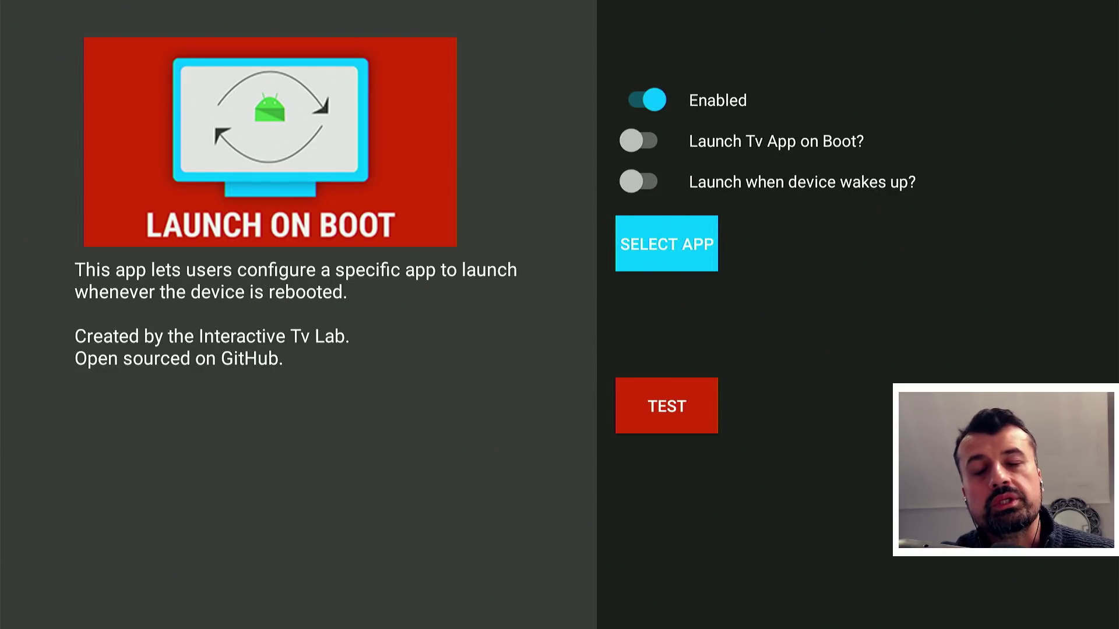
key(Down)
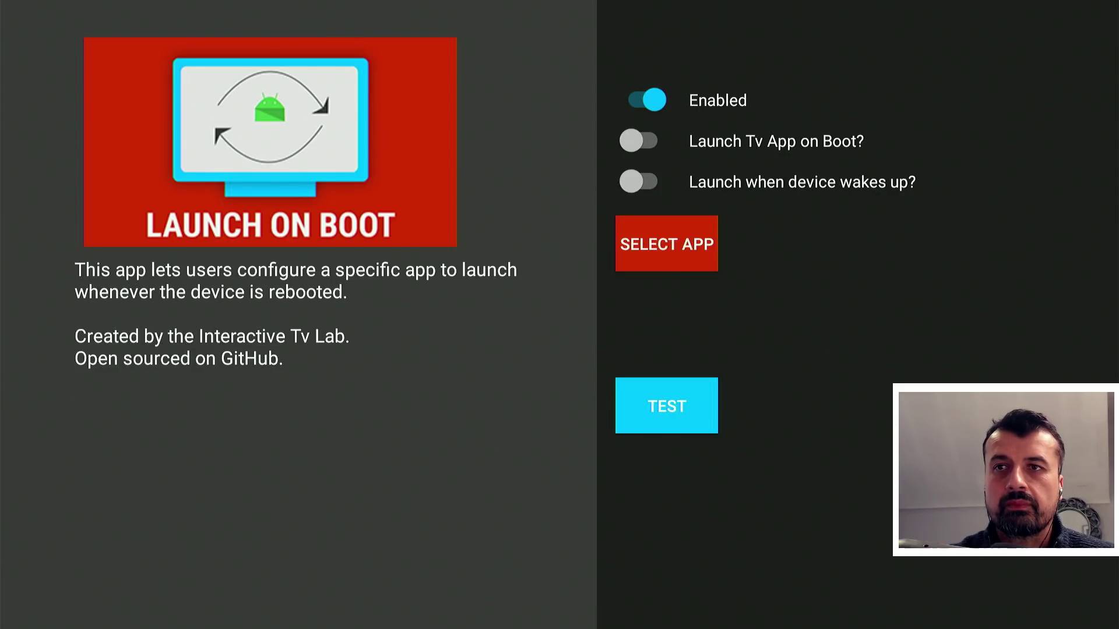
key(Up)
key(Return)
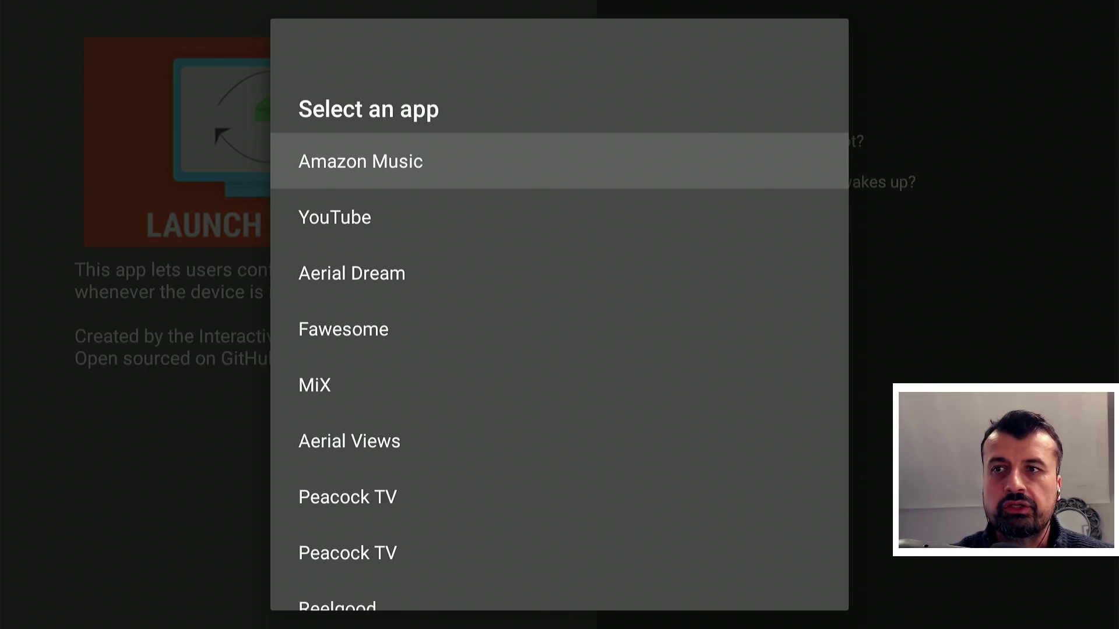
Pick Wolf Launcher (com.wolf.firelauncher) from the installed apps list
key(Down)
key(Down)
key(Down)
key(Down)
key(Down)
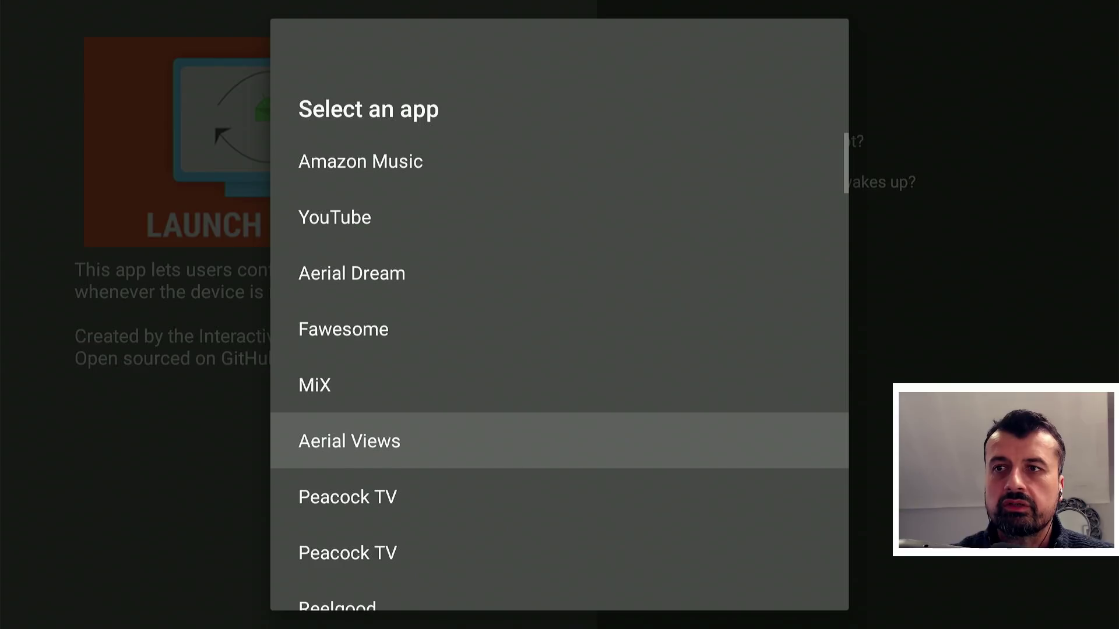
key(Down)
key(Down)
key(Down)
key(Down)
key(Down)
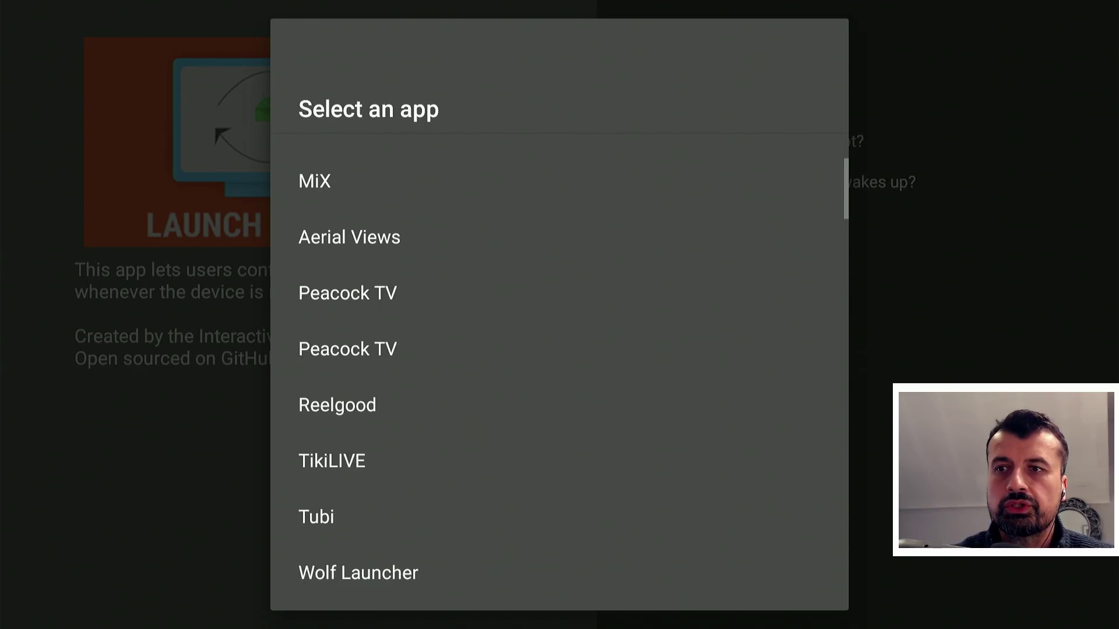
key(Down)
key(Down)
key(Up)
key(Up)
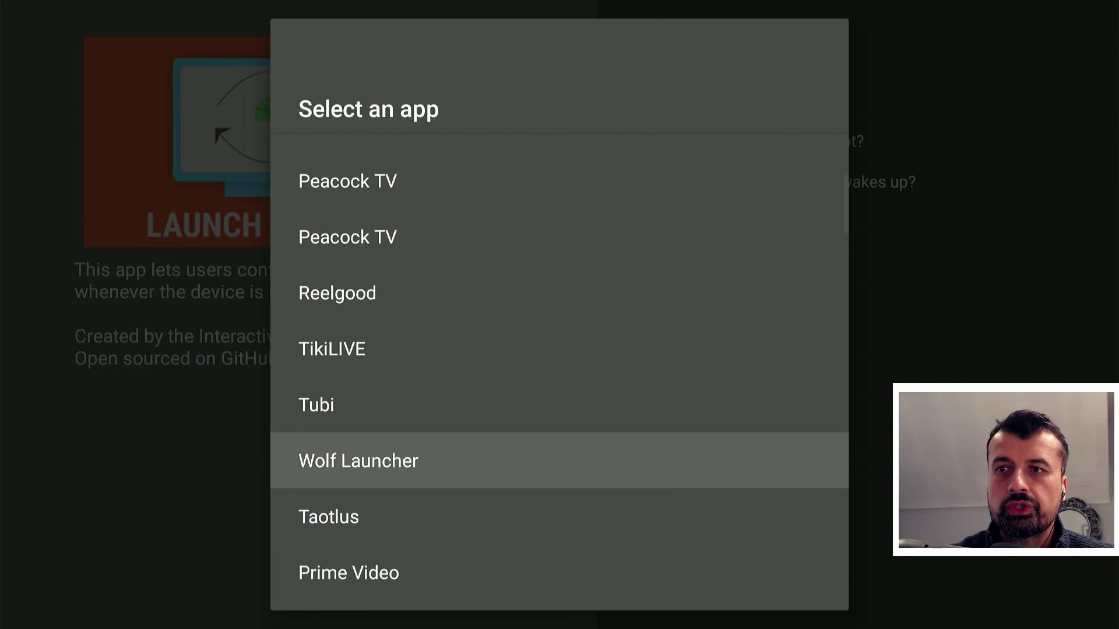
key(Down)
key(Down)
key(Down)
key(Down)
key(Down)
key(Down)
key(Down)
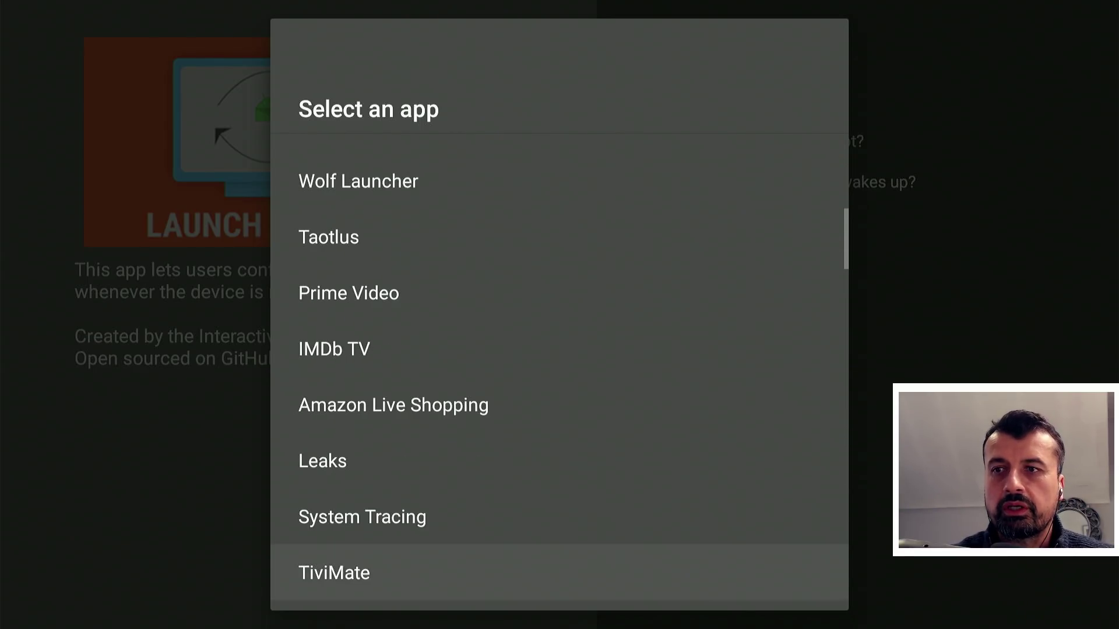
key(Down)
key(Down)
key(Up)
key(Down)
key(Down)
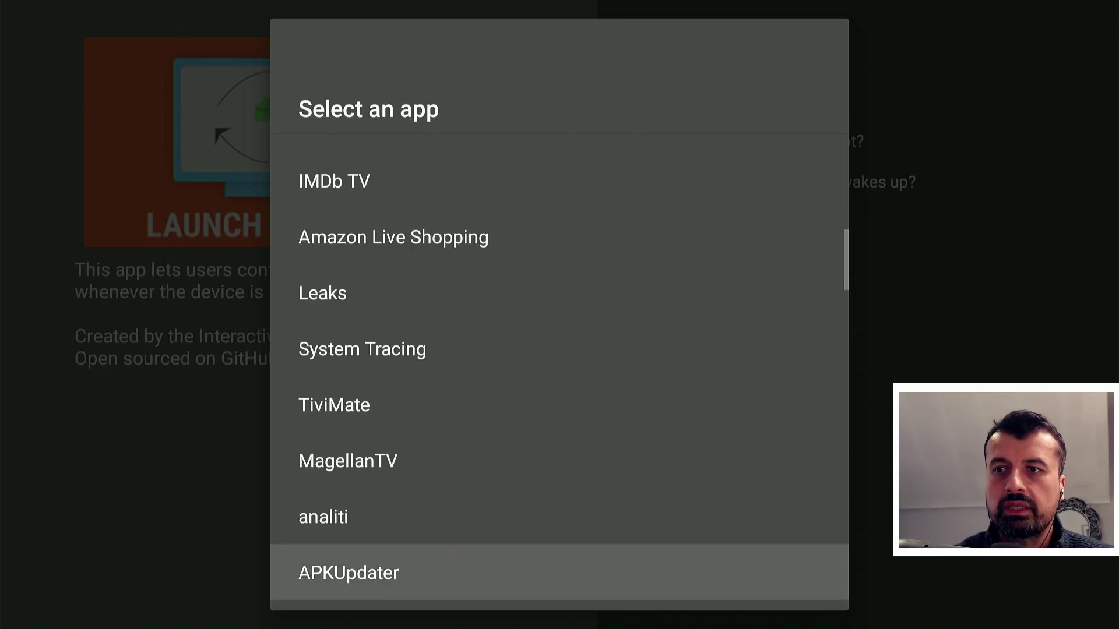
key(Down)
key(Down)
key(Down)
key(Up)
key(Up)
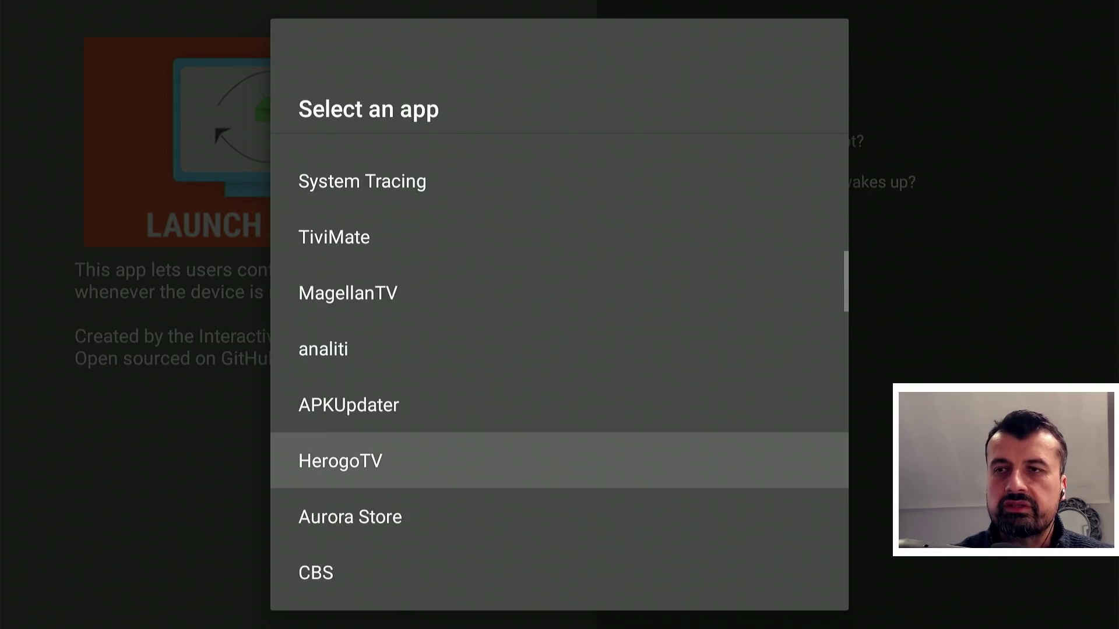
key(Up)
key(Up)
key(Up)
key(Up)
key(Up)
key(Up)
key(Up)
key(Up)
key(Up)
key(Up)
key(Up)
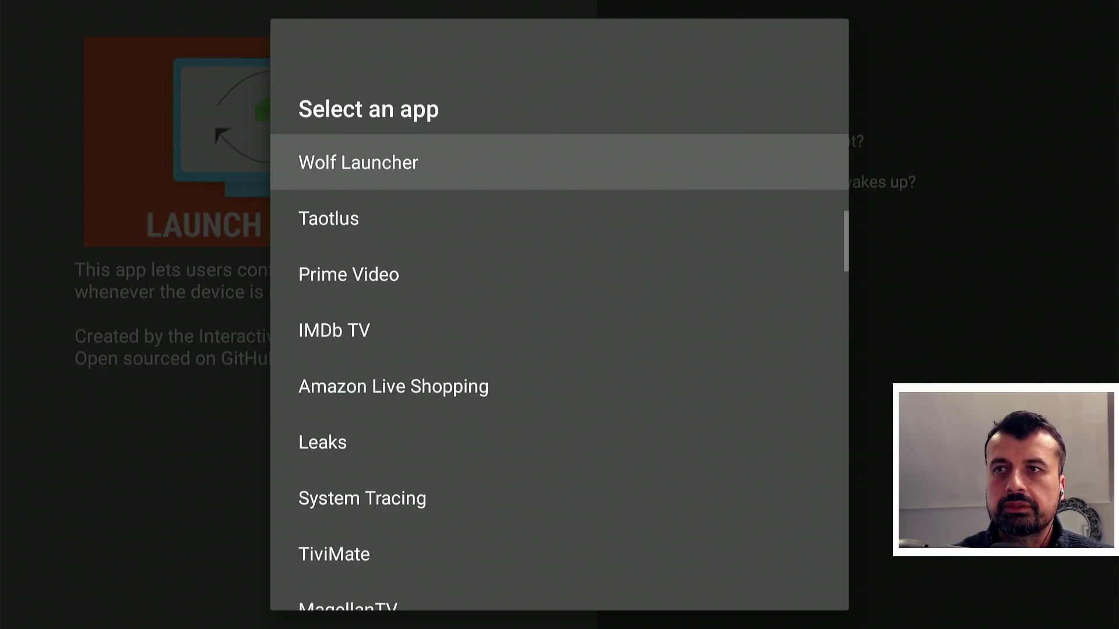
key(Up)
key(Down)
key(Return)
Leave 'Launch Tv App on Boot?' off and turn on 'Launch when device wakes up?'
key(Up)
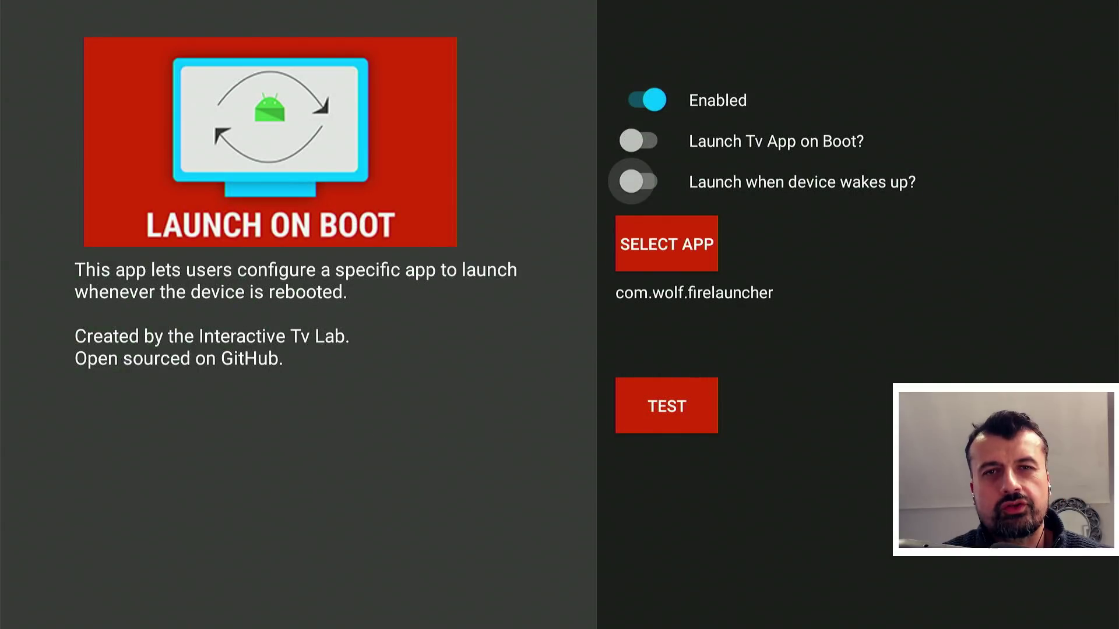
key(Up)
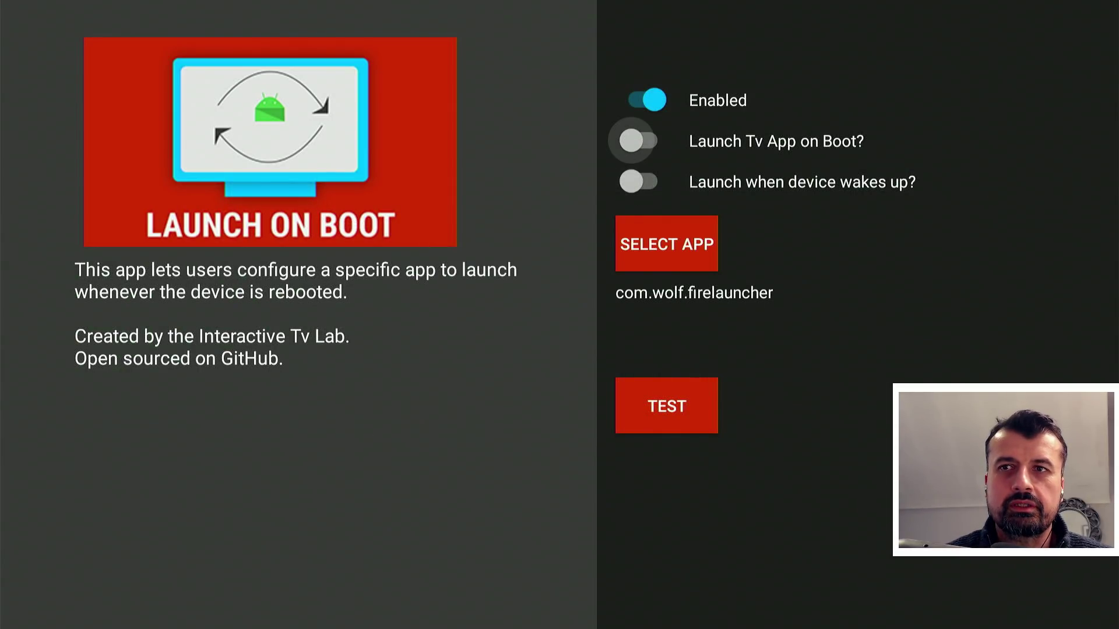
key(Return)
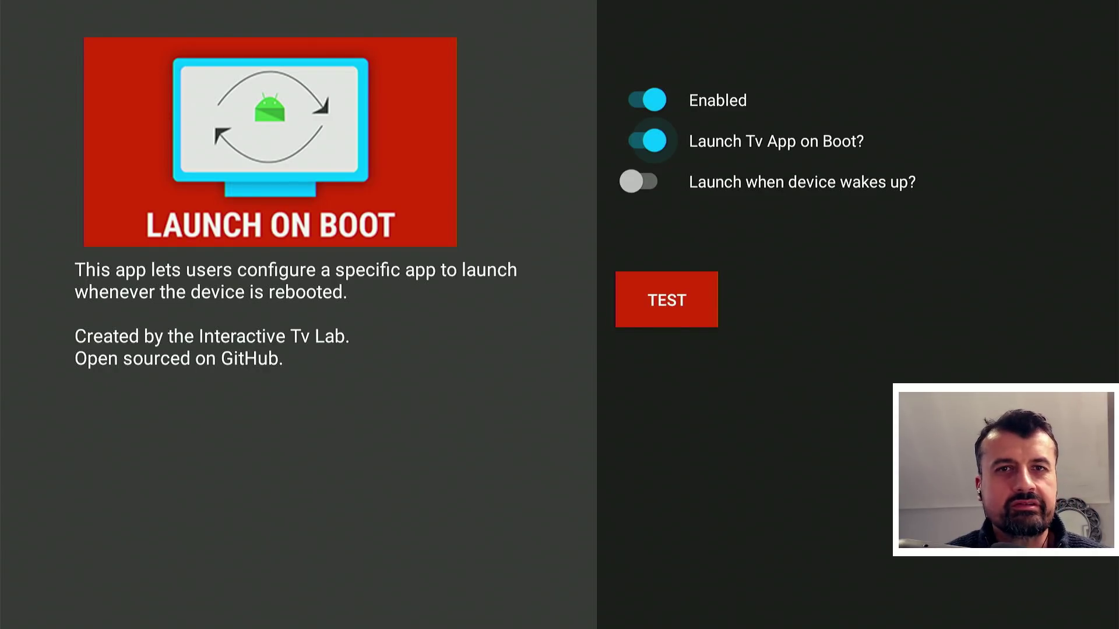
key(Return)
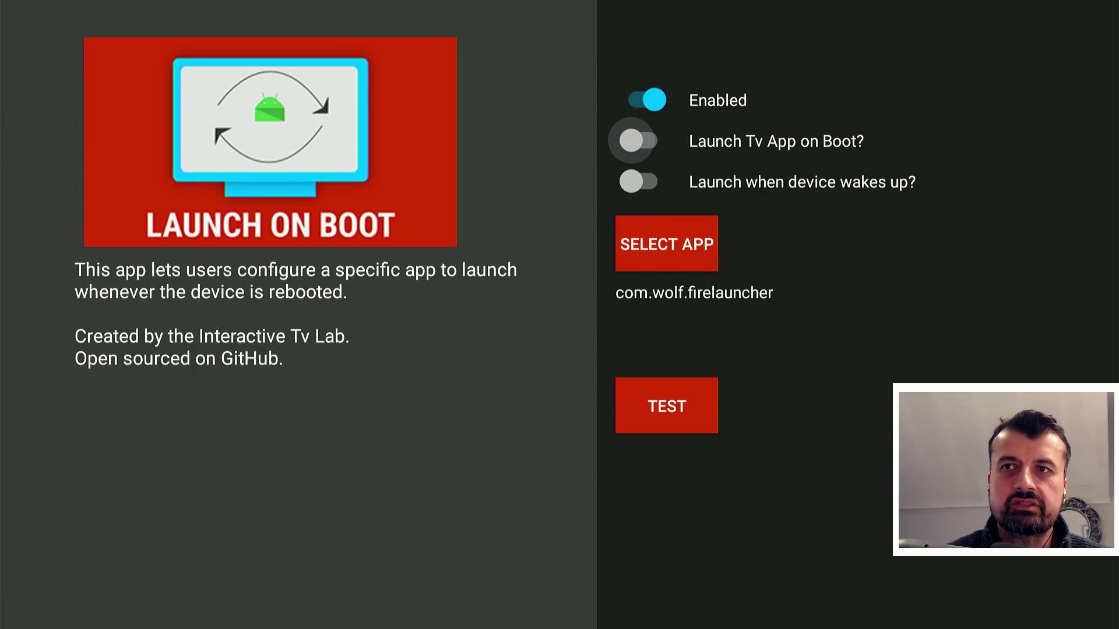
key(Down)
key(Return)
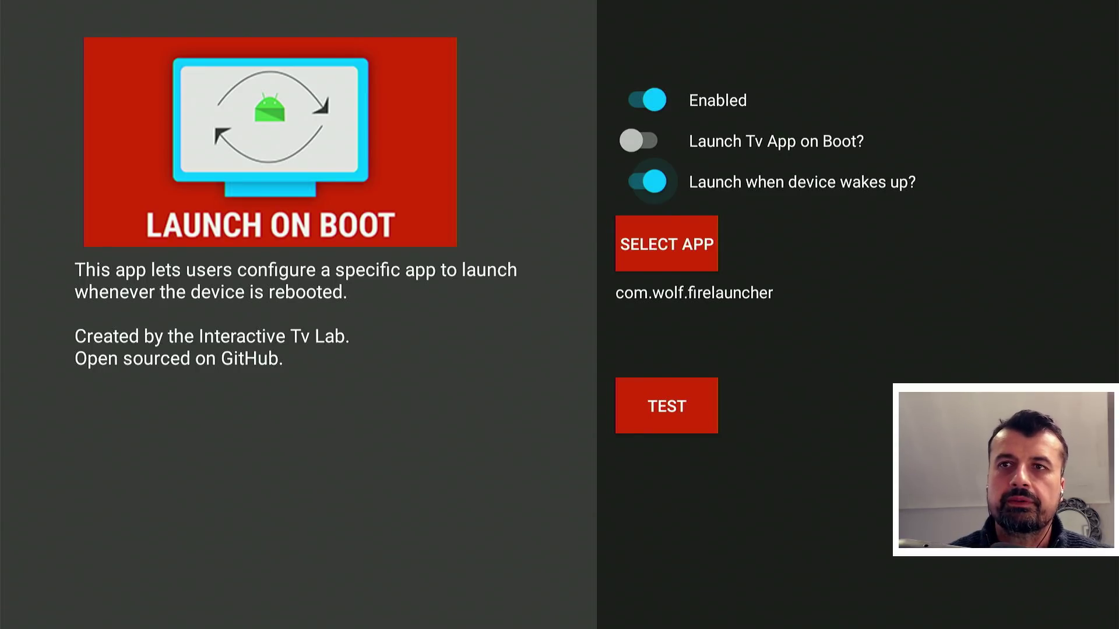
key(Down)
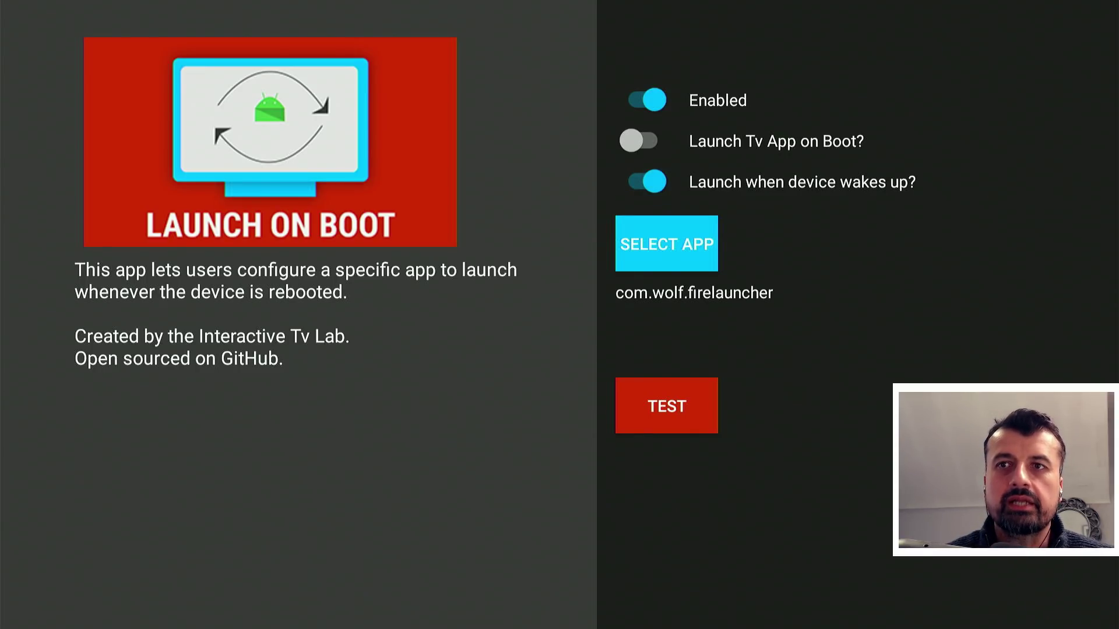
Run the Launch on Boot TEST so Wolf Launcher opens, then browse to the KlowdTV tile
key(Down)
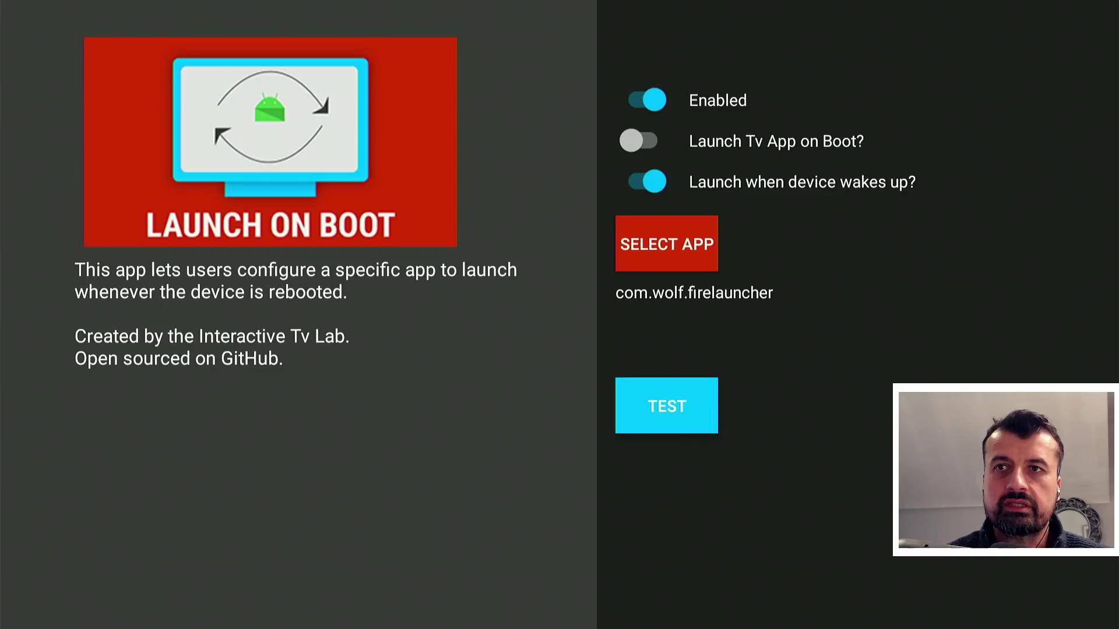
key(Return)
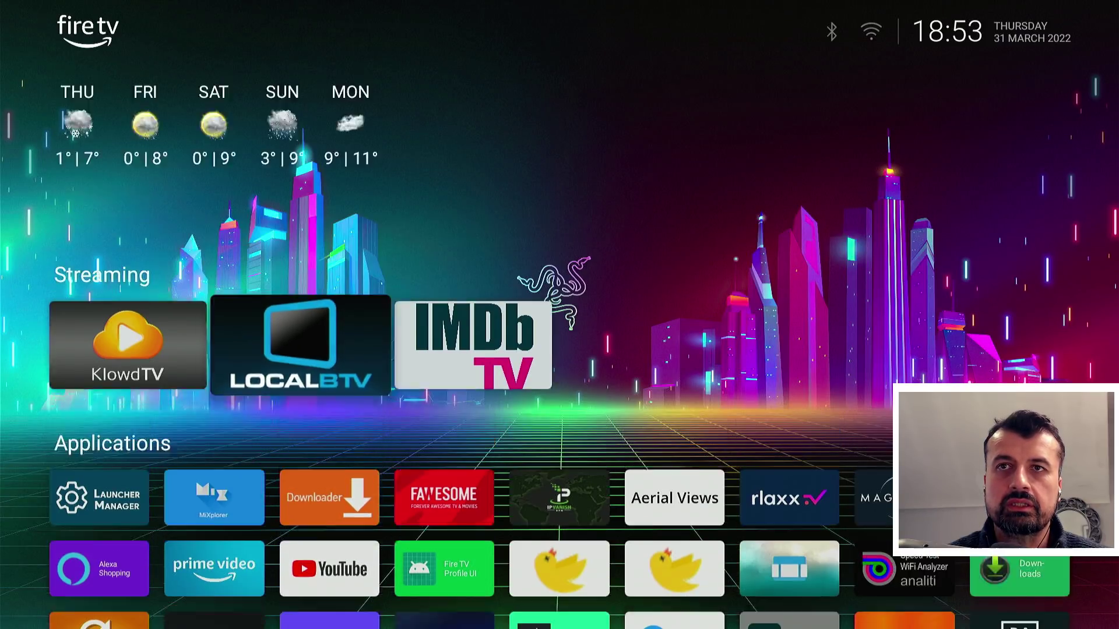
key(Down)
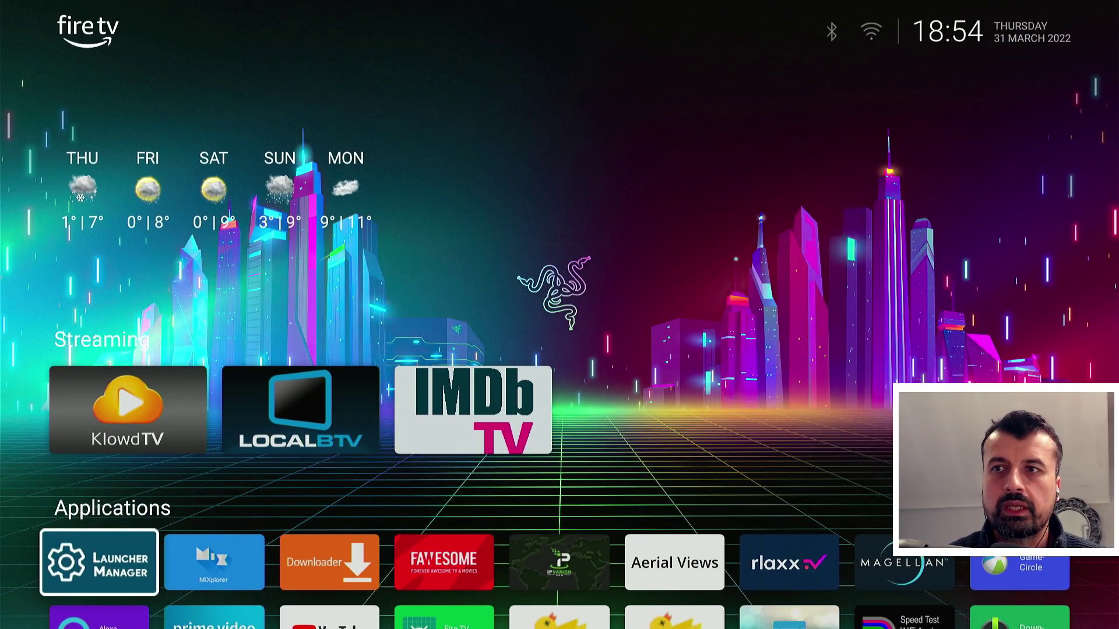
key(Up)
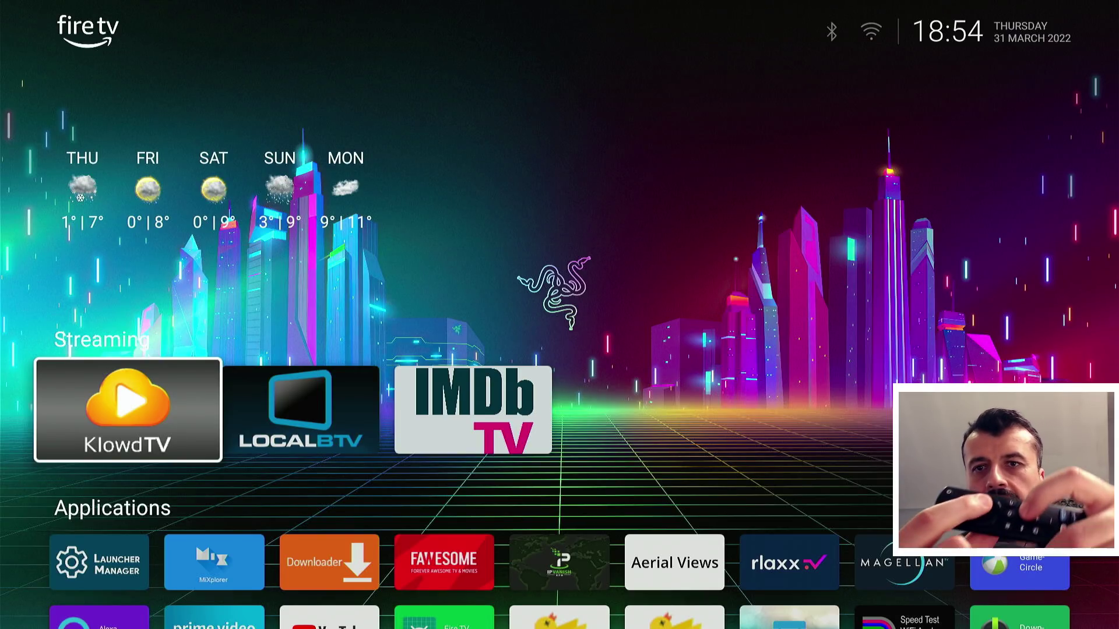
Restart the Fire TV and pick the viewer profile on Who's Watching to boot into Wolf Launcher
key(Menu)
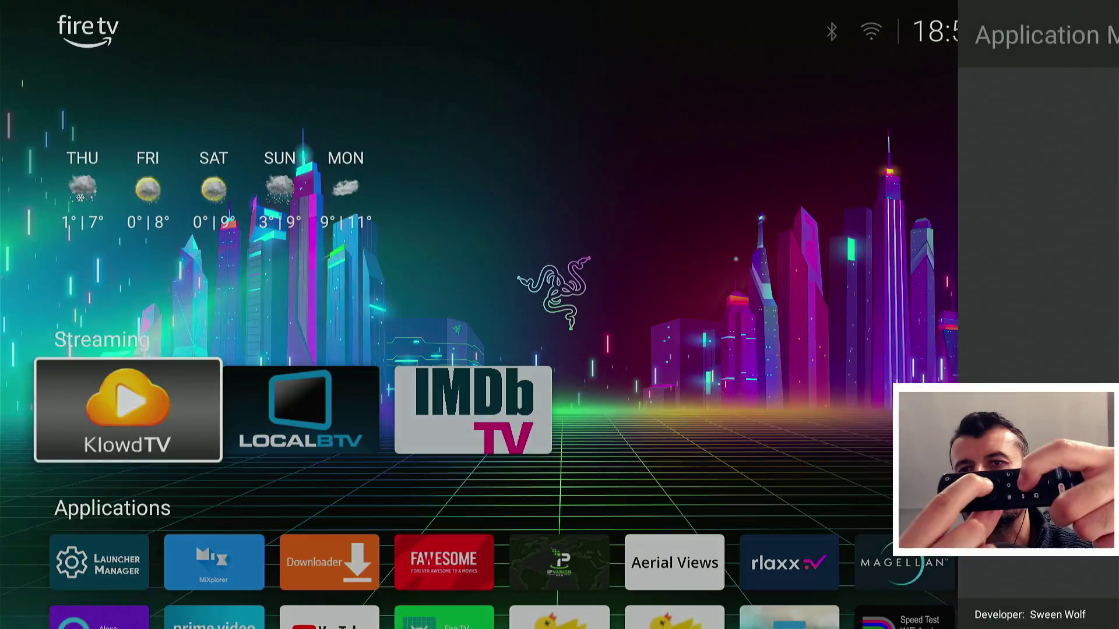
key(XF86PowerOff)
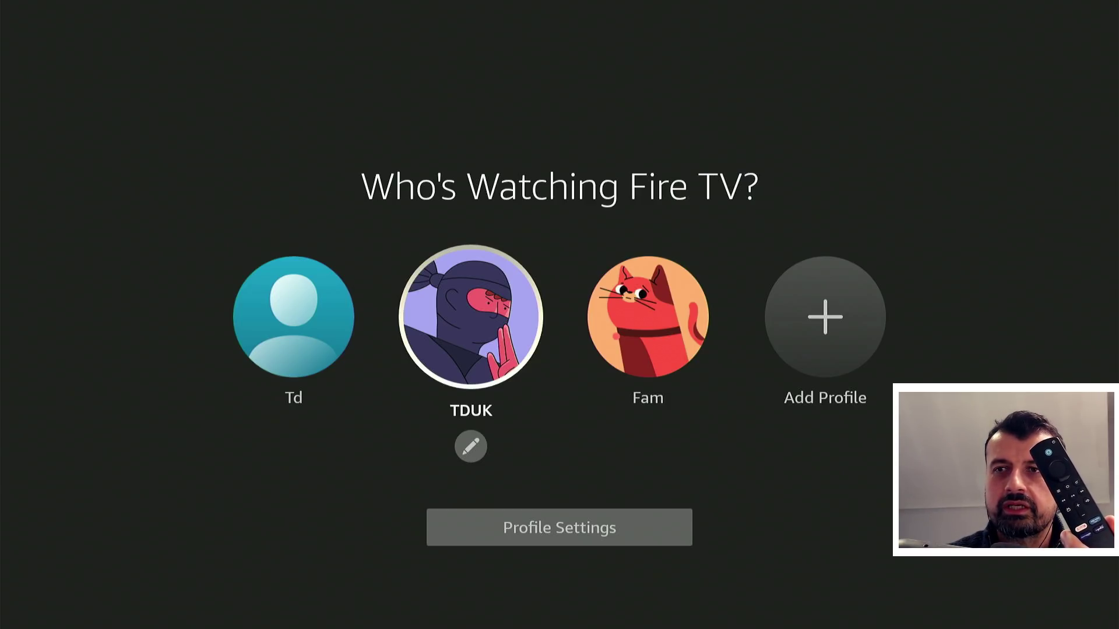
key(Return)
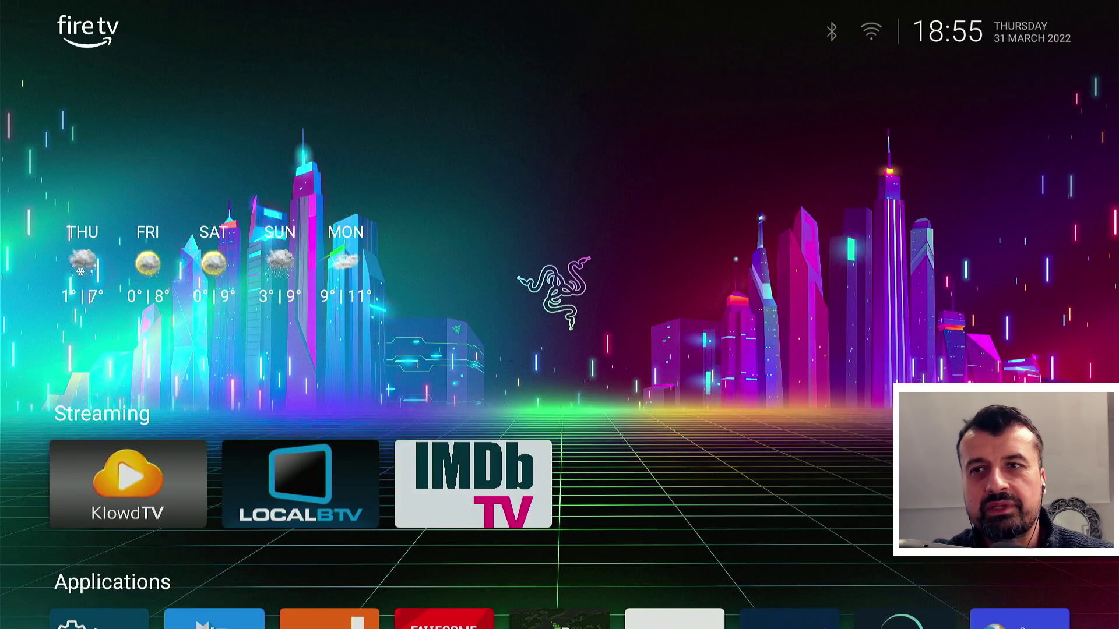
key(Down)
key(Down)
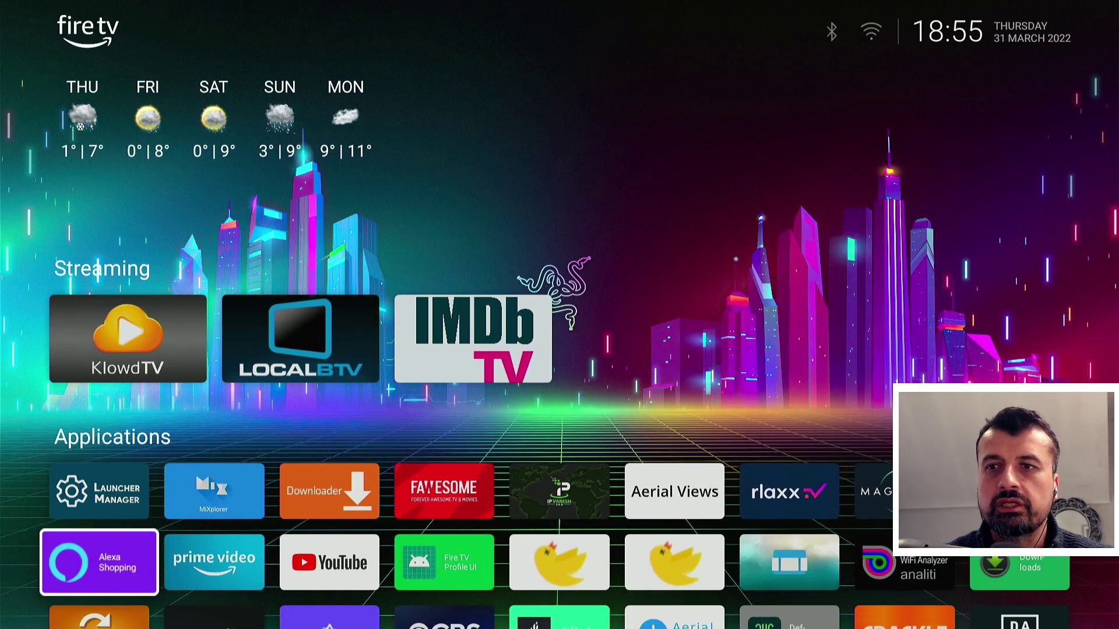
key(Down)
key(Down)
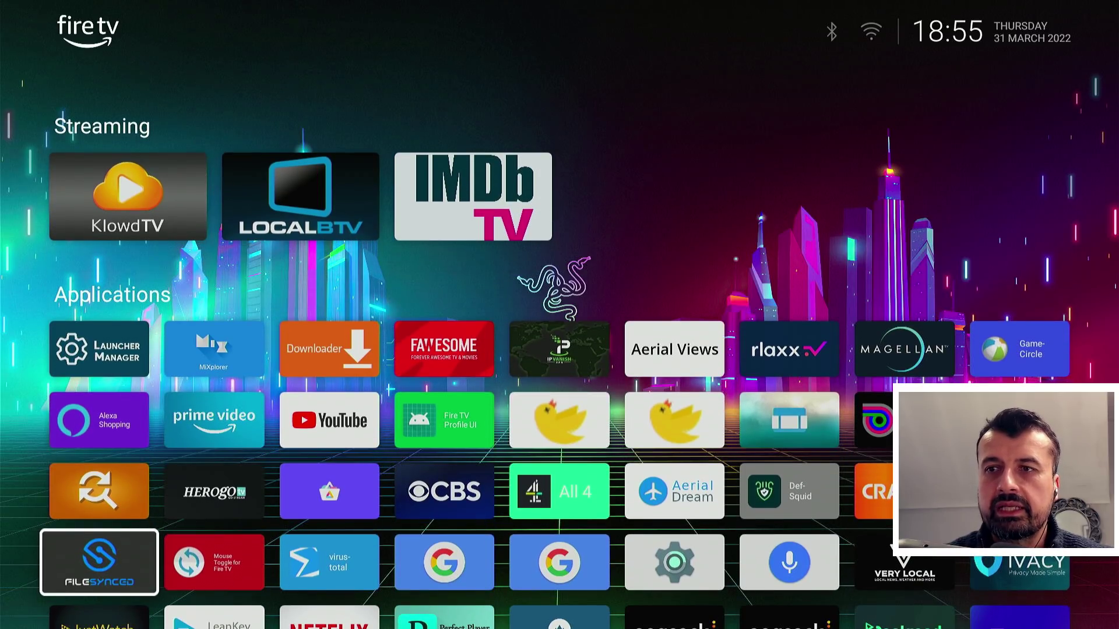
key(Up)
key(Down)
key(Up)
key(Up)
key(Up)
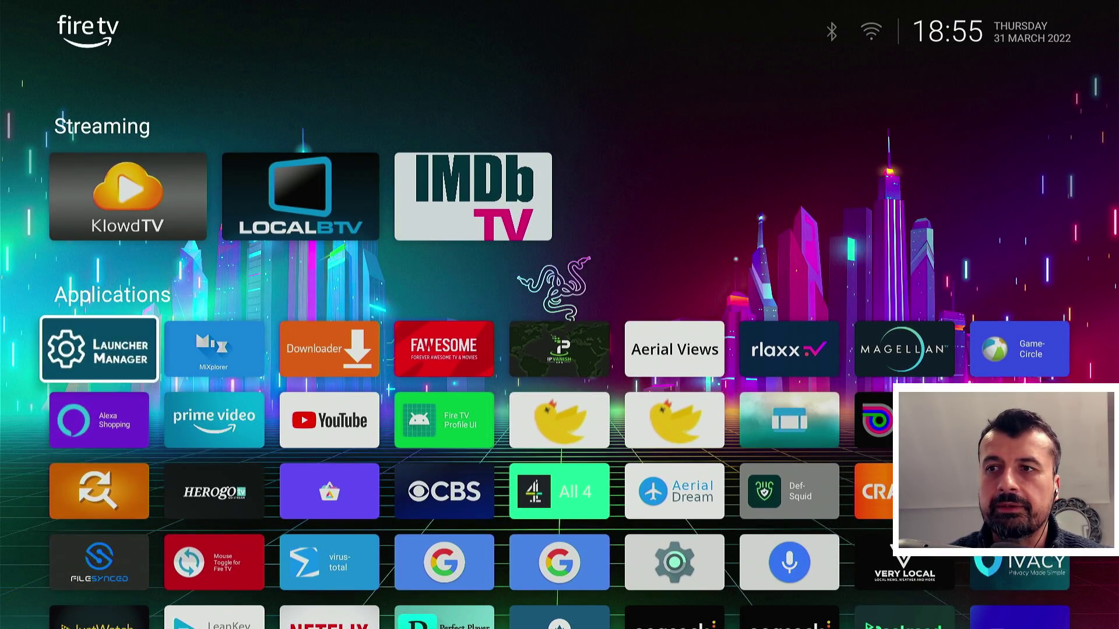
key(Right)
key(Right)
key(Right)
key(Right)
key(Right)
key(Right)
key(Right)
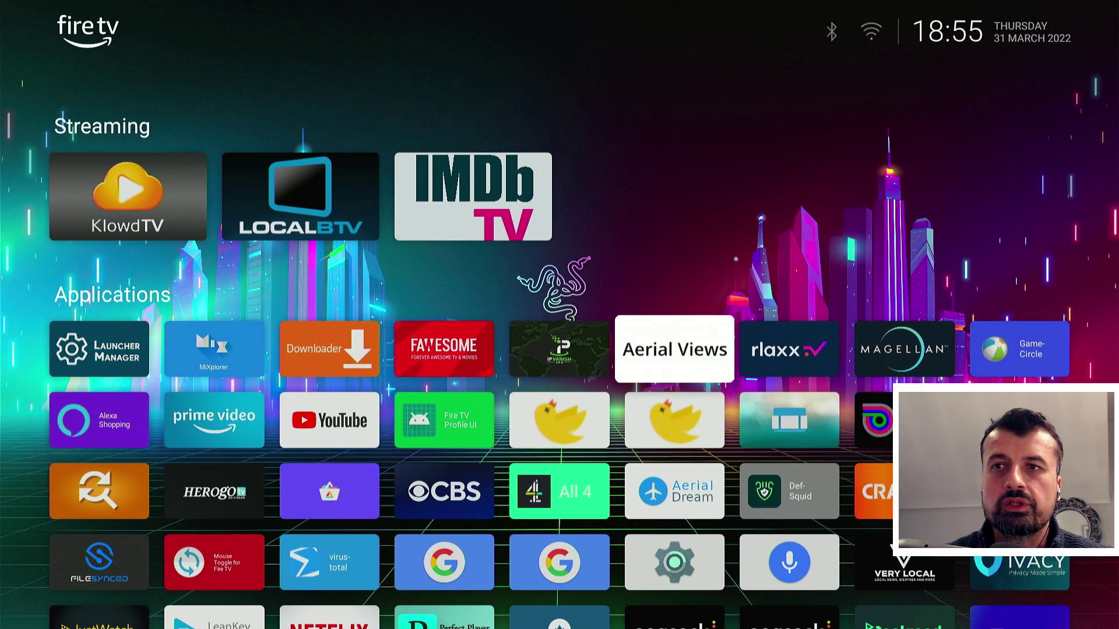
key(Left)
key(Left)
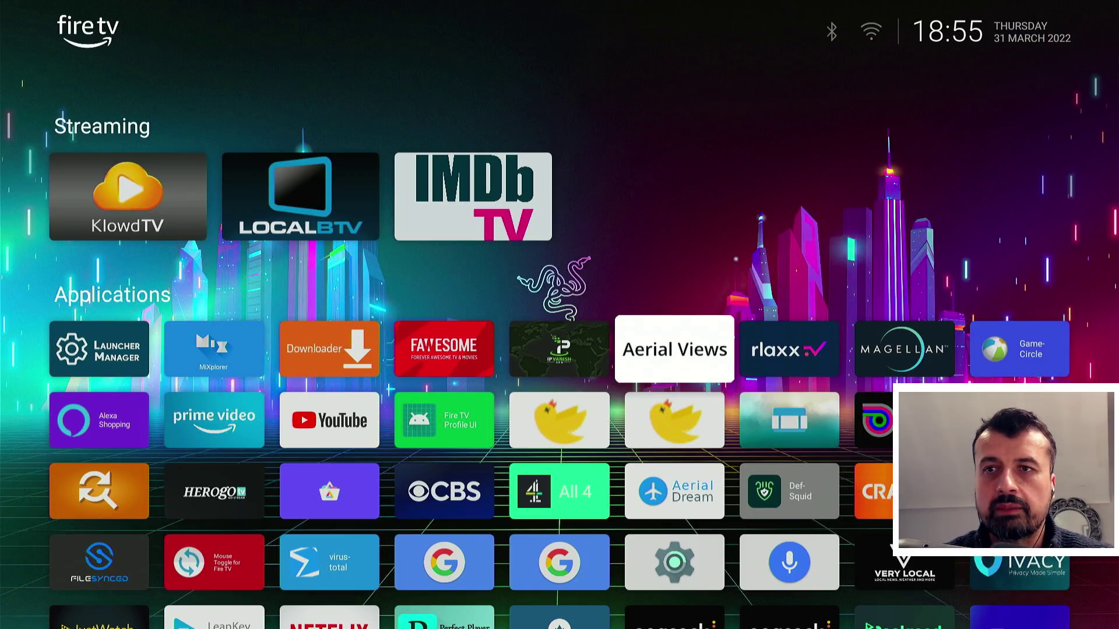
key(Left)
Open Downloader from its home-screen tile, look over the donation amounts, and exit back home
key(Down)
key(Up)
key(Left)
key(Return)
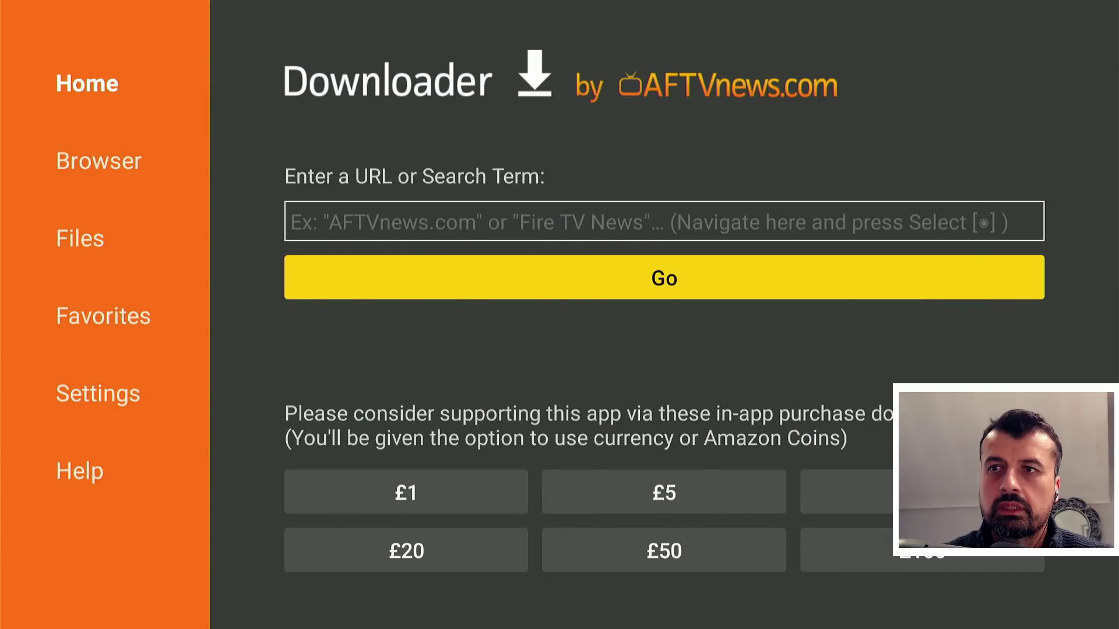
key(Down)
key(Up)
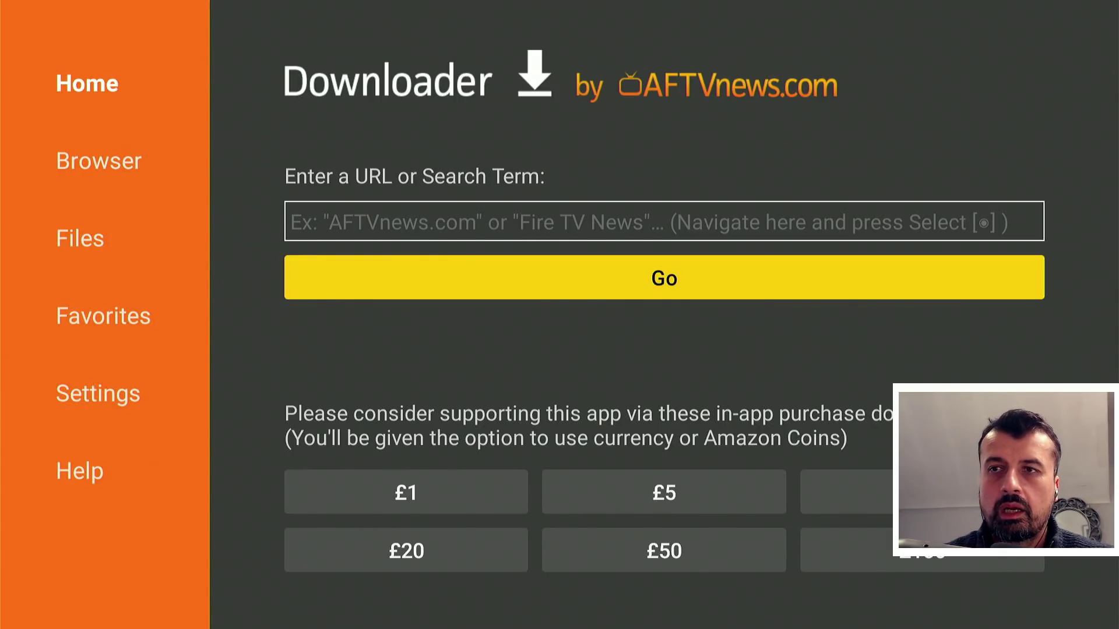
key(Escape)
key(Escape)
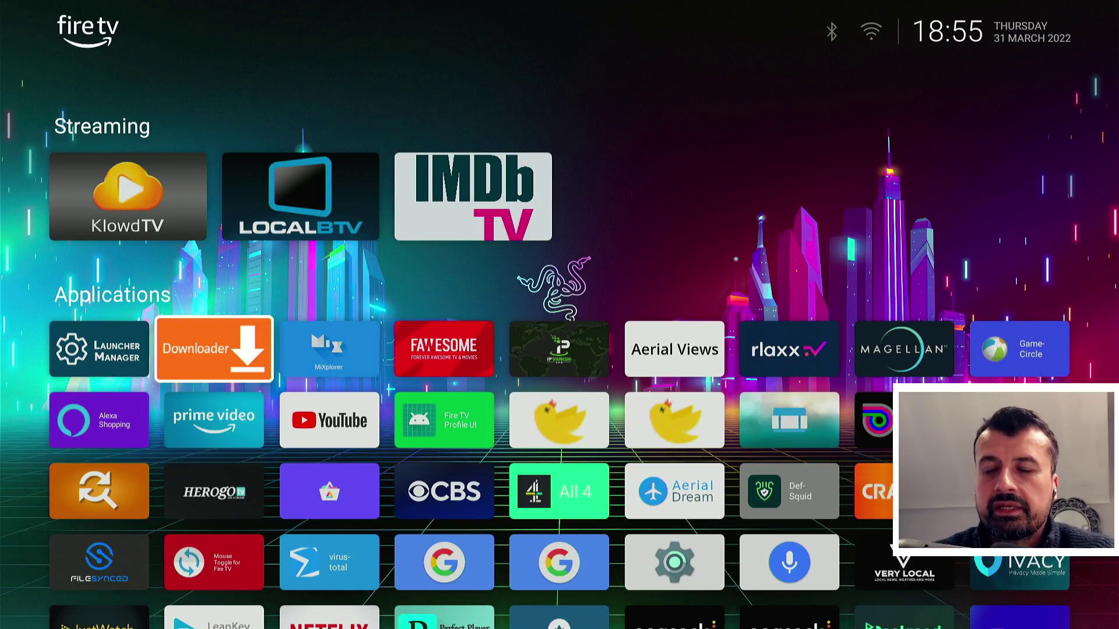
Go to the HEROGO tile, then close HEROGO via Close in the exit dialog
key(Down)
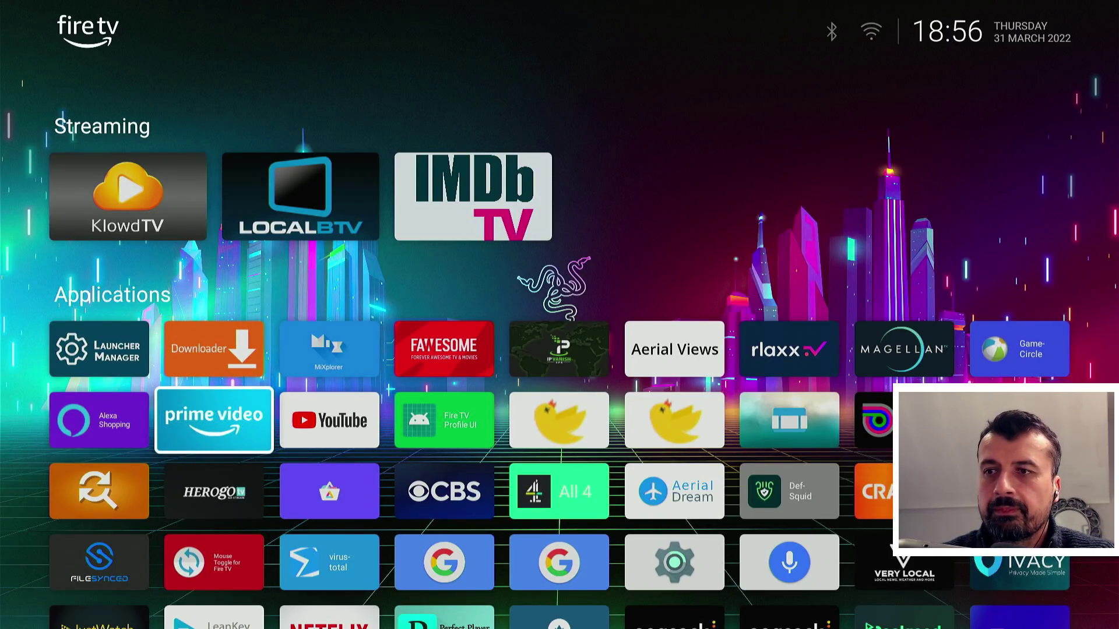
key(Down)
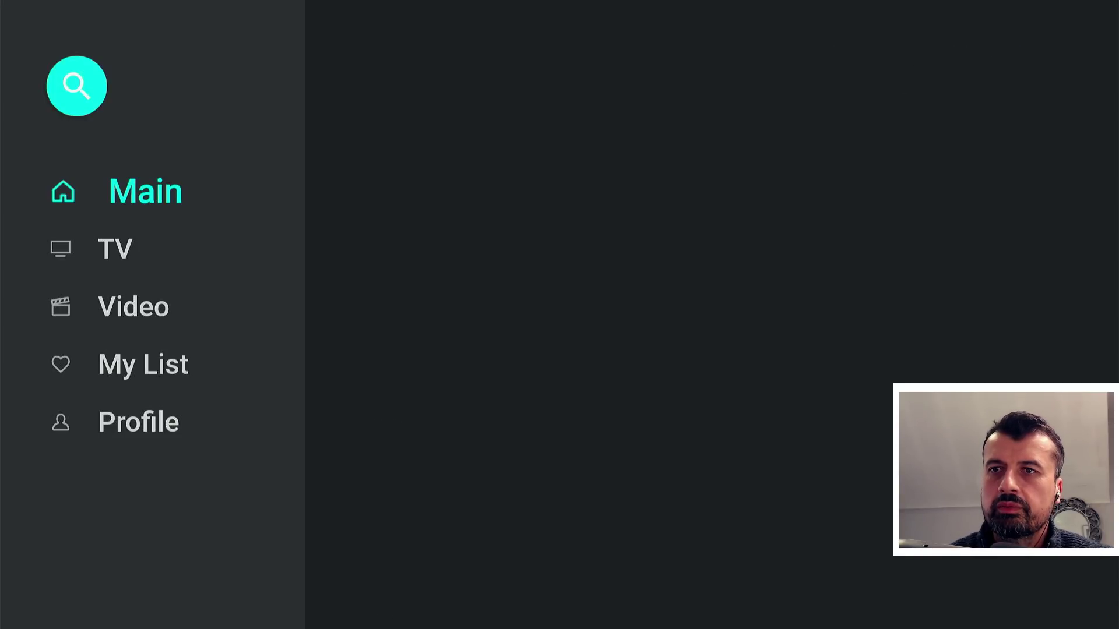
key(Escape)
key(Down)
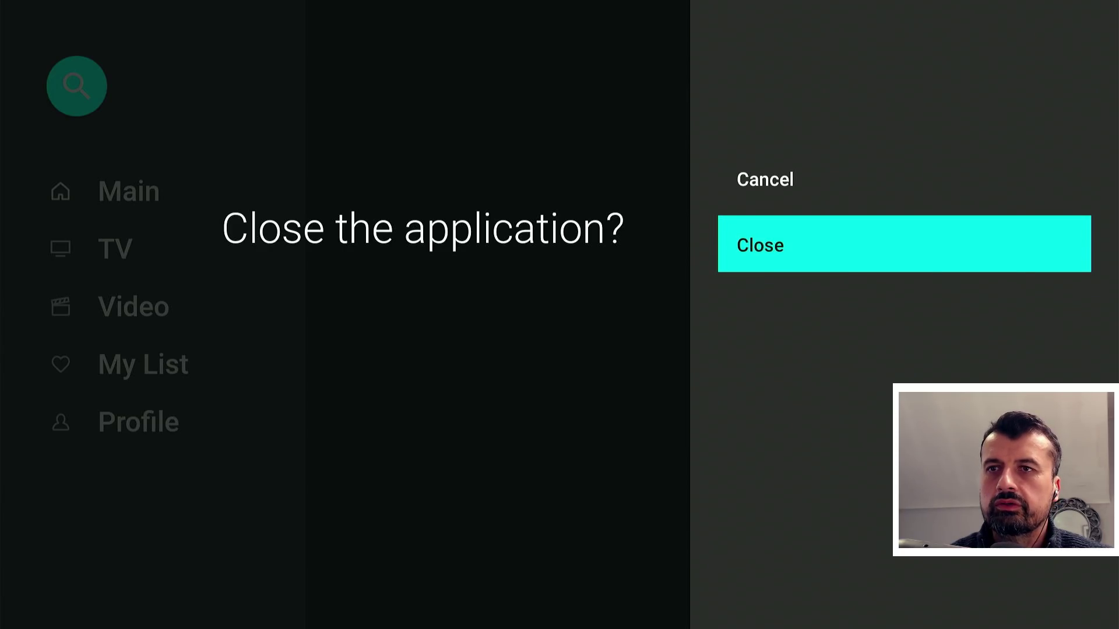
key(Return)
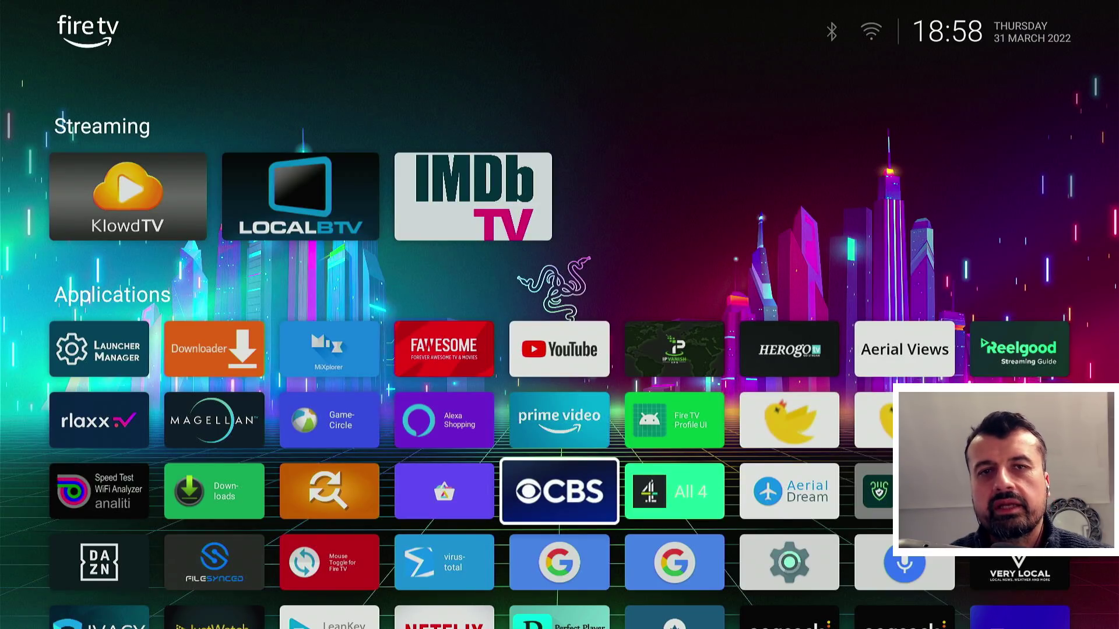